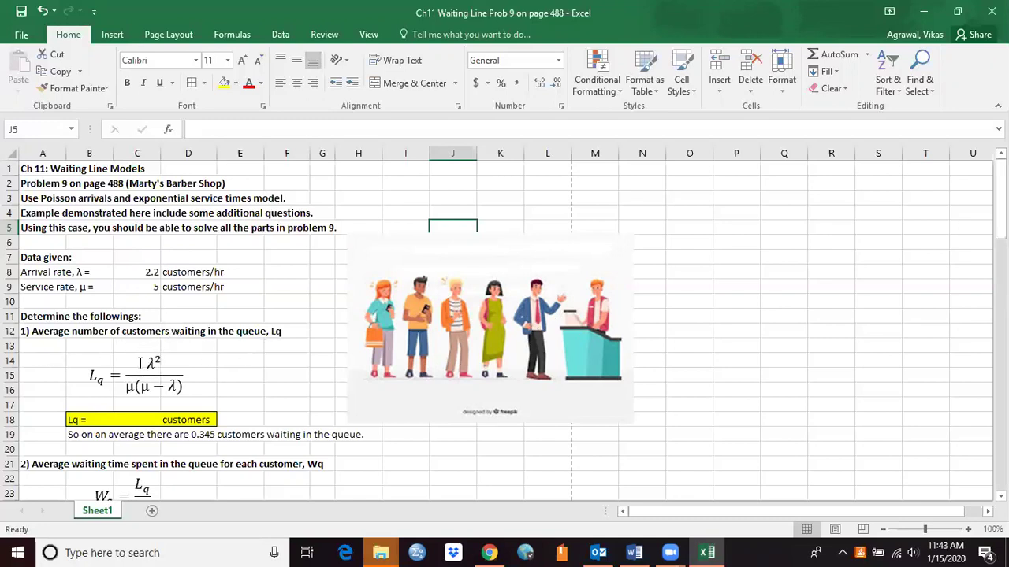
Calculate the average number of customers in the queue, Lq, in C18 with the formula =(C8^2)/(C9*(C9-C8))
{"action": "left_click", "coordinate": [130, 421]}
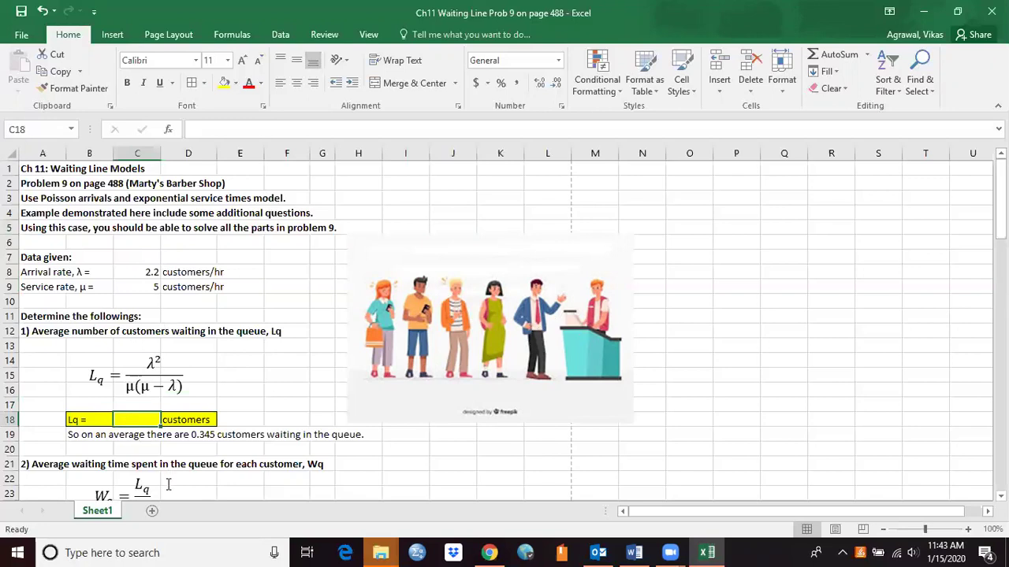
{"action": "type", "text": "="}
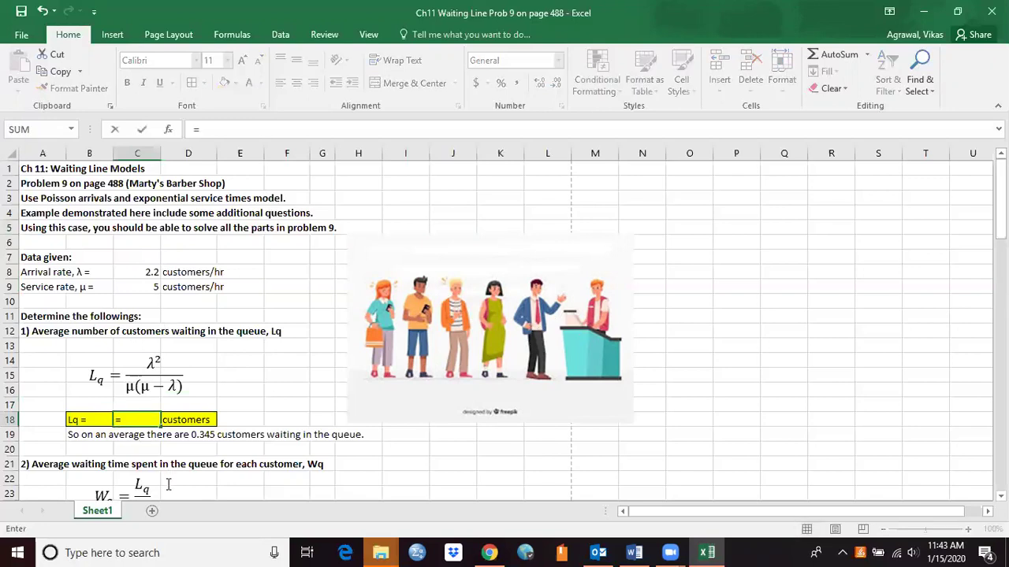
{"action": "type", "text": "("}
{"action": "left_click", "coordinate": [137, 271]}
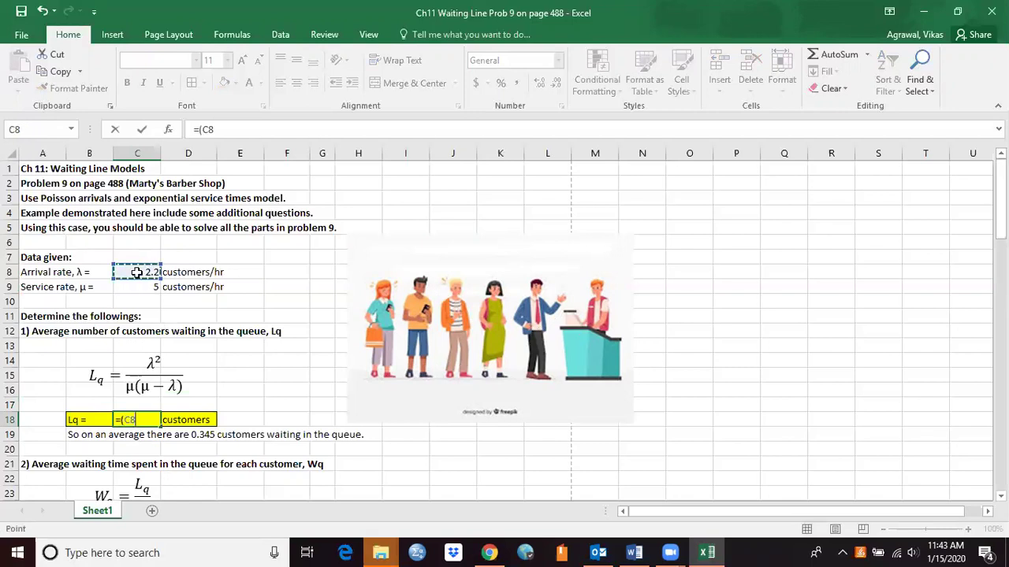
{"action": "type", "text": "^2)/("}
{"action": "left_click", "coordinate": [148, 288]}
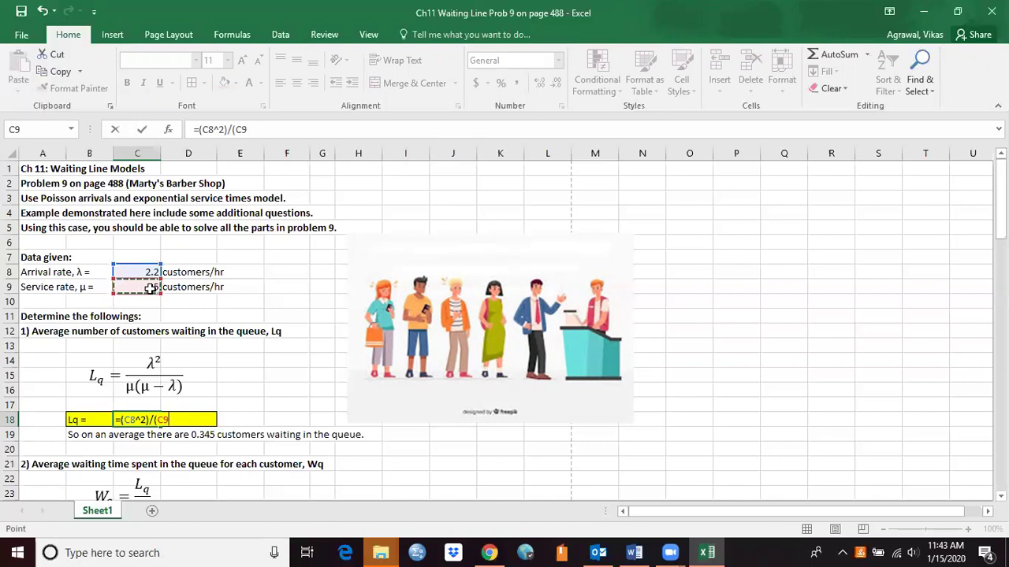
{"action": "type", "text": "*("}
{"action": "left_click", "coordinate": [150, 288]}
{"action": "type", "text": "-"}
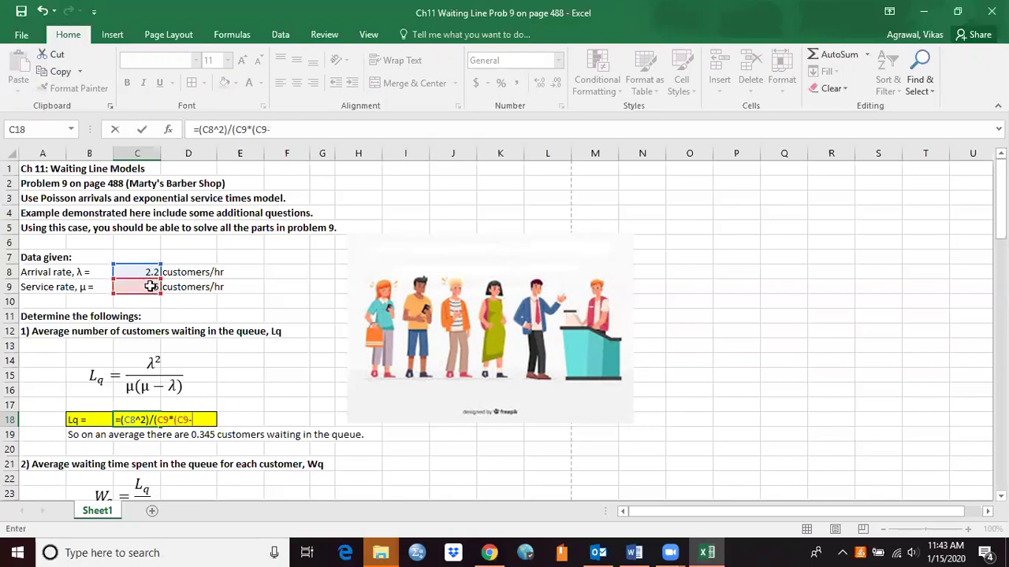
{"action": "left_click", "coordinate": [128, 272]}
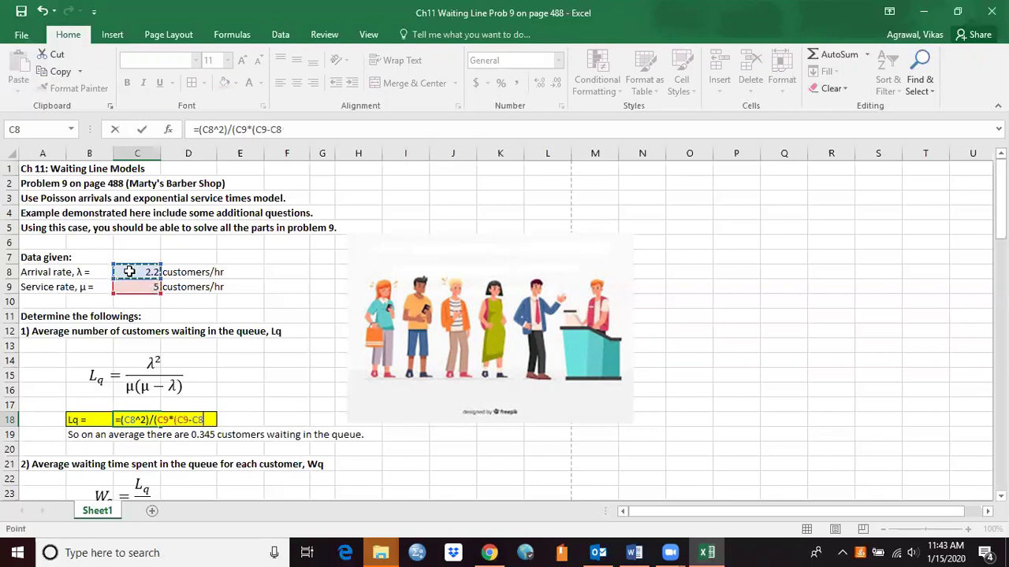
{"action": "type", "text": "))"}
{"action": "key", "text": "Return"}
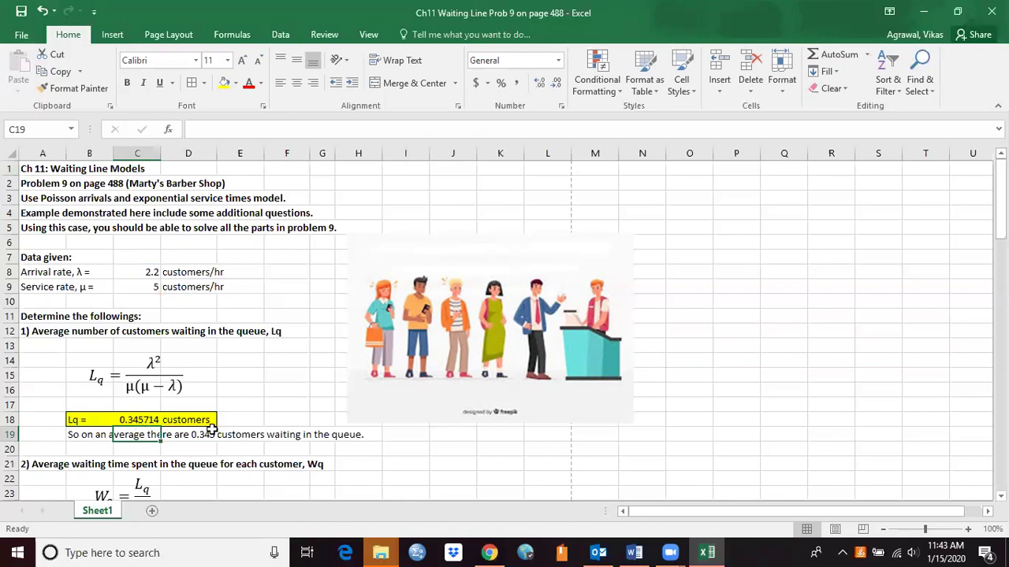
Calculate the average queue waiting time Wq in hours in C25 as Lq divided by the arrival rate, =C18/C8
{"action": "scroll", "coordinate": [221, 423], "scroll_direction": "down", "scroll_amount": 1}
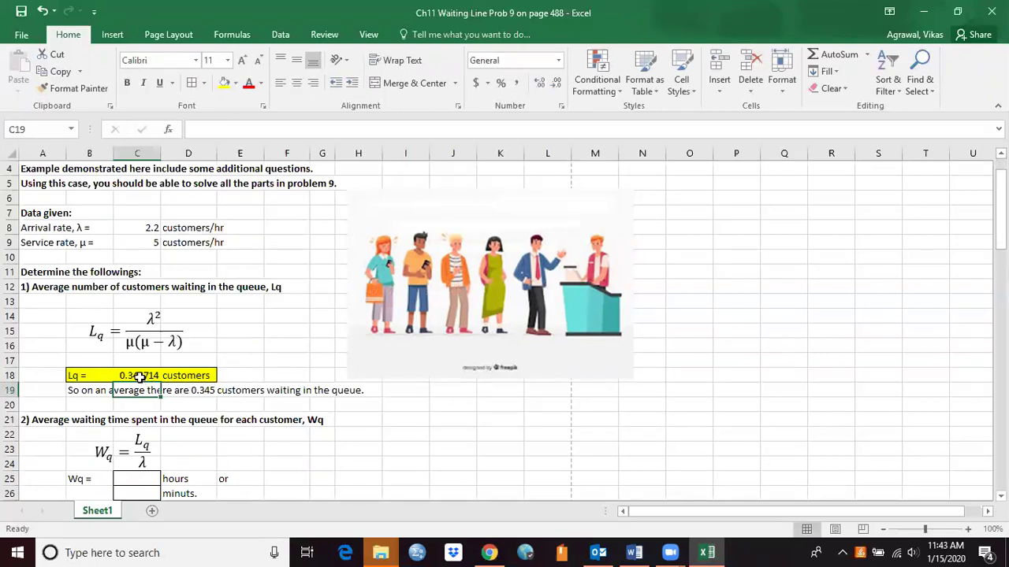
{"action": "left_click", "coordinate": [179, 402]}
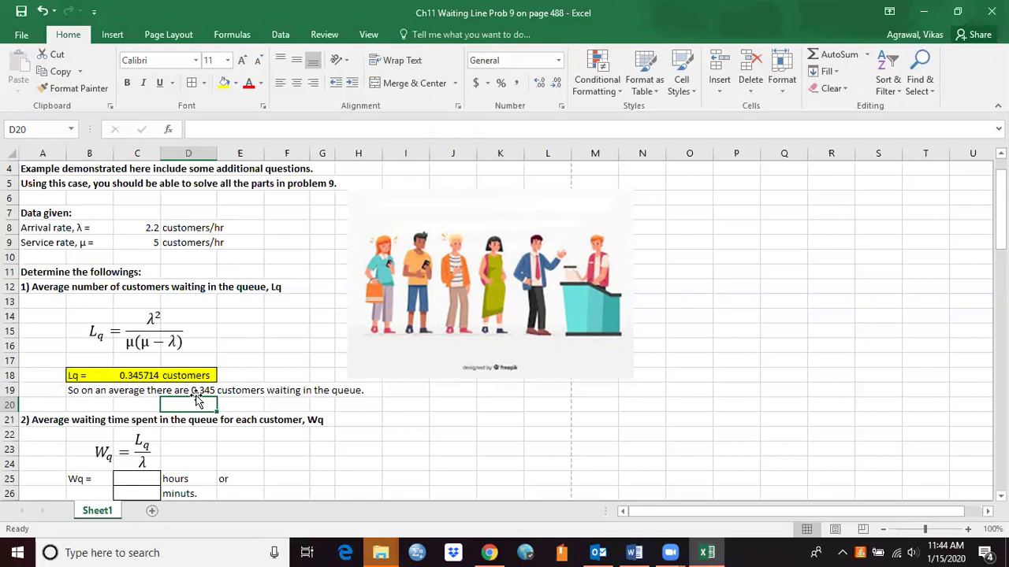
{"action": "scroll", "coordinate": [82, 357], "scroll_direction": "down", "scroll_amount": 1}
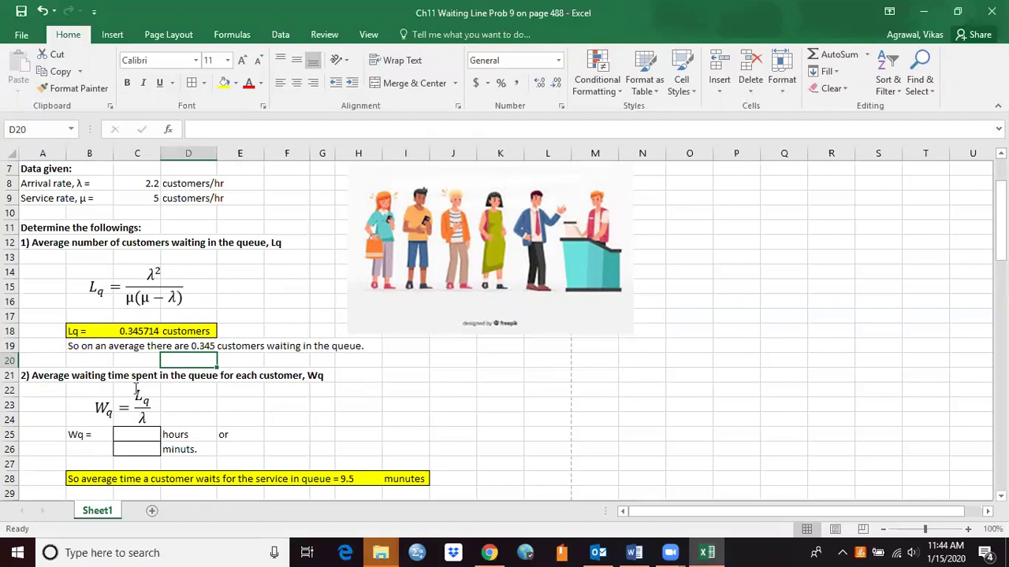
{"action": "left_click", "coordinate": [127, 436]}
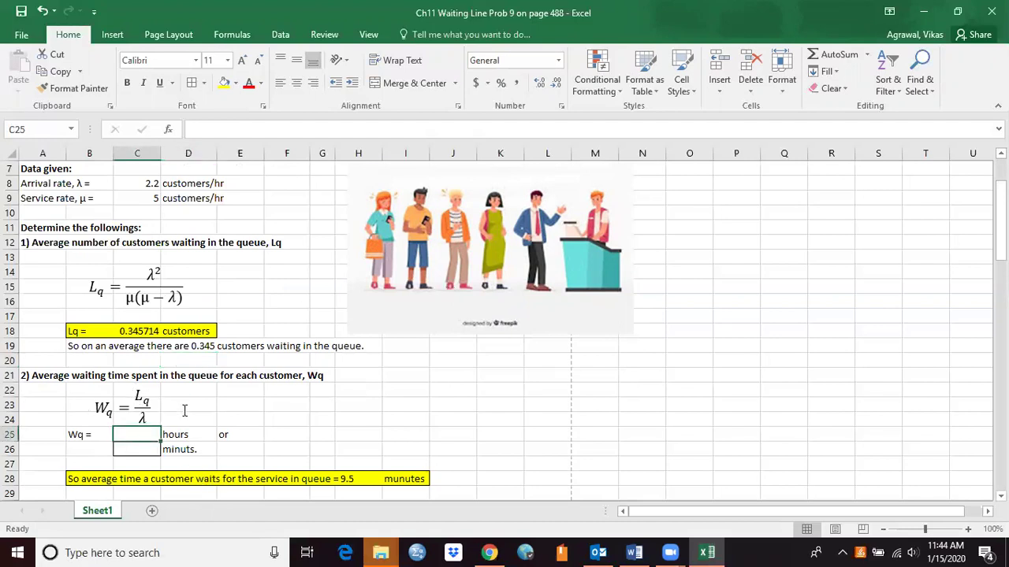
{"action": "type", "text": "="}
{"action": "left_click", "coordinate": [134, 334]}
{"action": "type", "text": "/"}
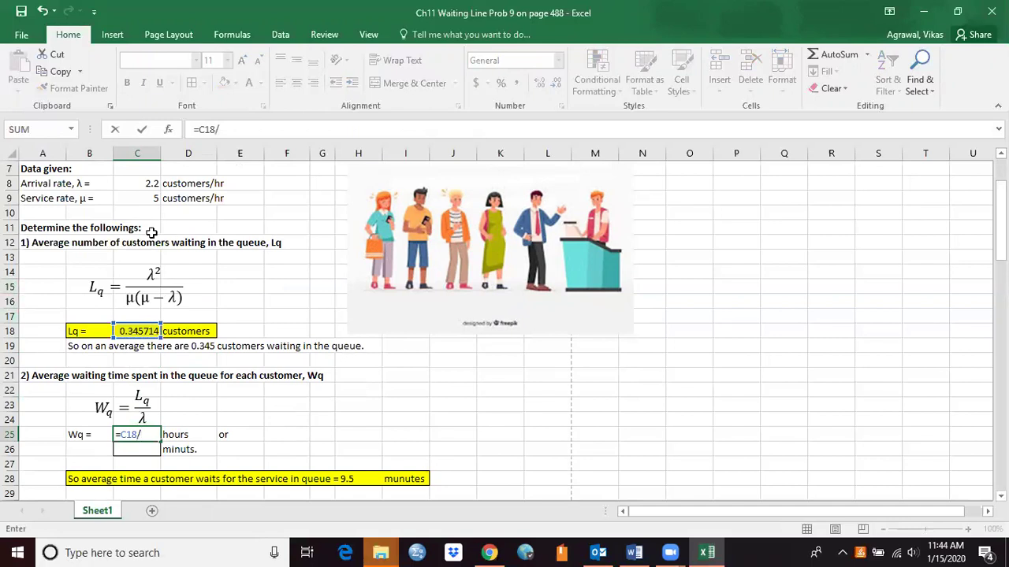
{"action": "left_click", "coordinate": [131, 183]}
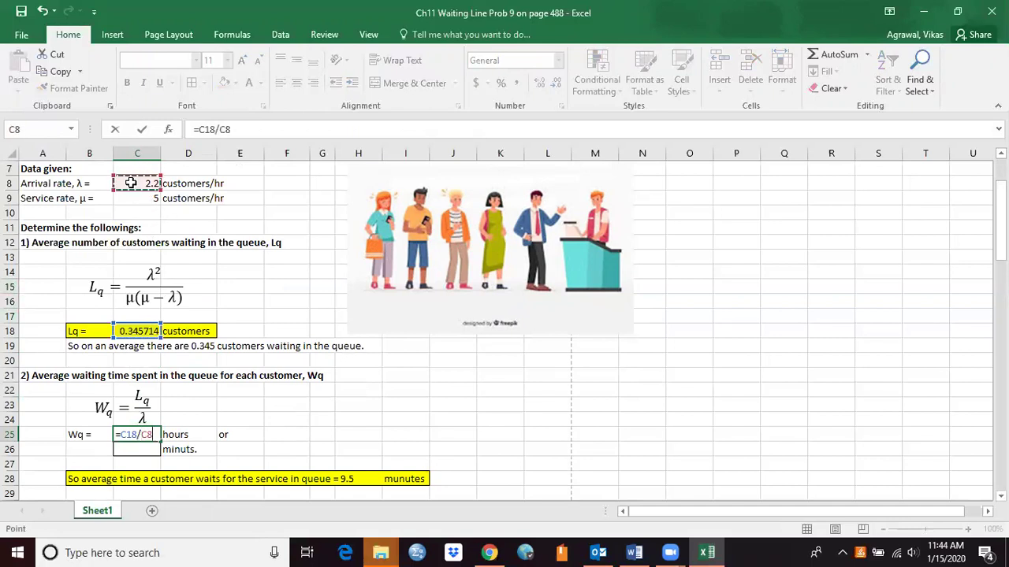
{"action": "key", "text": "Return"}
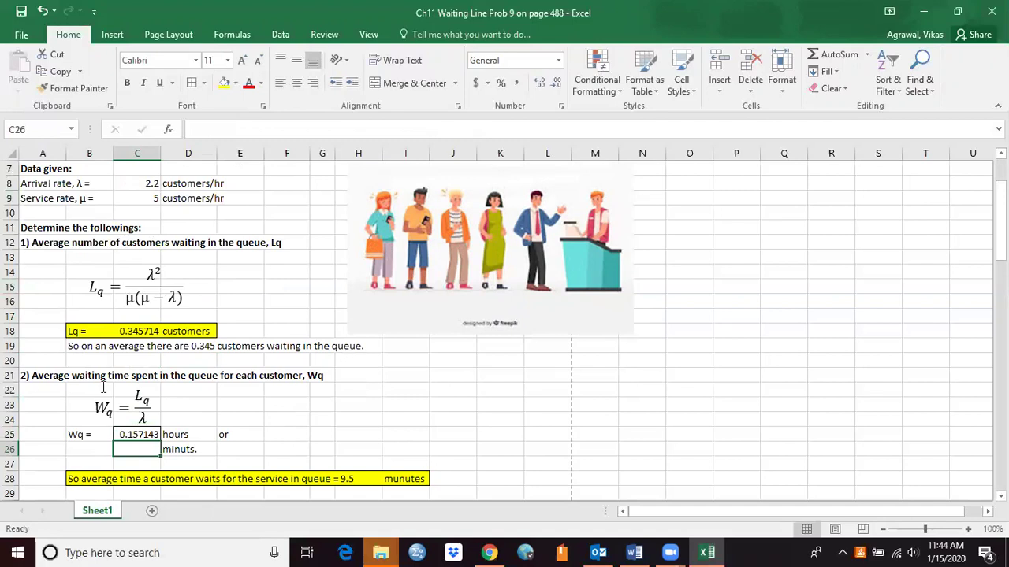
Convert the queue waiting time Wq to minutes in C26 with the formula =C25*60
{"action": "type", "text": "="}
{"action": "left_click", "coordinate": [139, 434]}
{"action": "type", "text": "*60"}
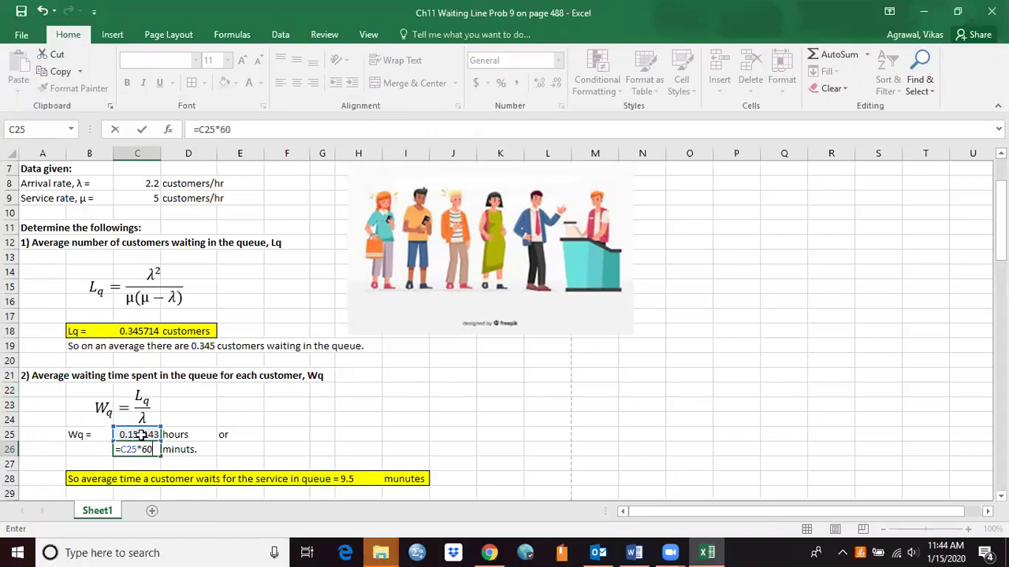
{"action": "key", "text": "Return"}
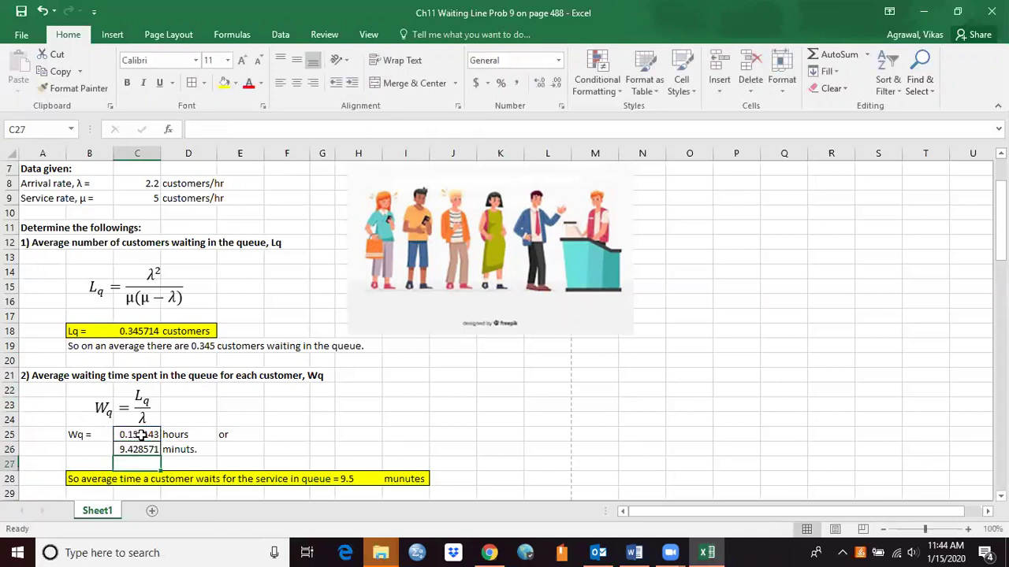
Correct the misspelled unit in I28 of the queue waiting time summary to "minutes"
{"action": "scroll", "coordinate": [211, 468], "scroll_direction": "down", "scroll_amount": 1}
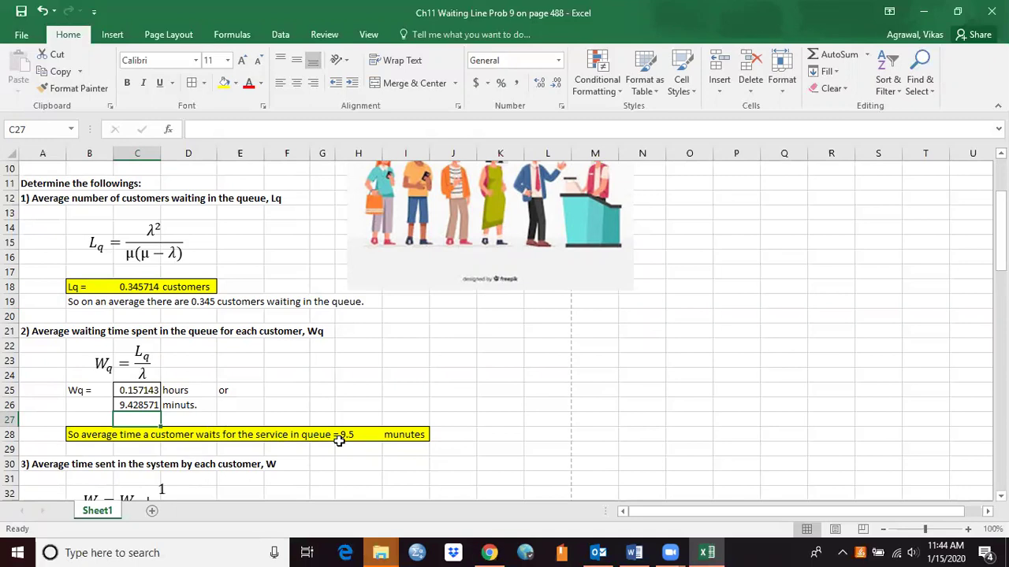
{"action": "left_click", "coordinate": [398, 435]}
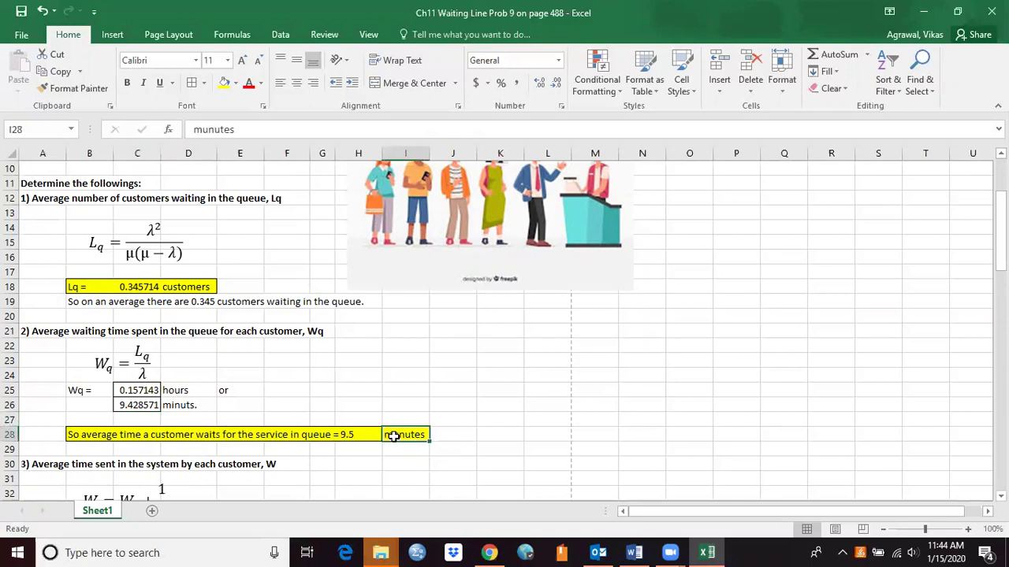
{"action": "double_click", "coordinate": [403, 437]}
{"action": "key", "text": "BackSpace"}
{"action": "type", "text": "i"}
{"action": "key", "text": "Return"}
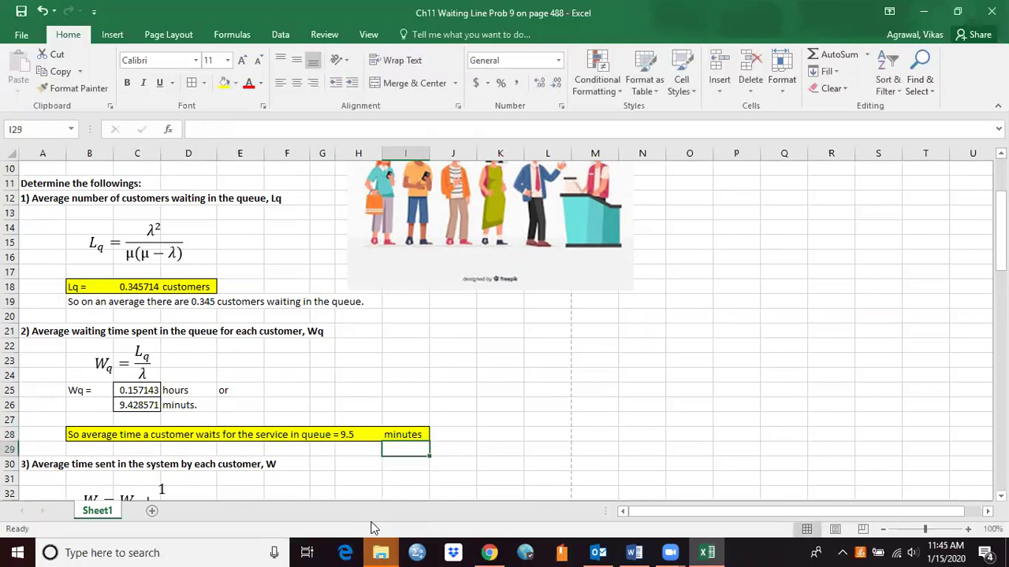
Calculate the average time in the system, W, in hours in C35 with the formula =C25+(1/C9)
{"action": "scroll", "coordinate": [225, 367], "scroll_direction": "down", "scroll_amount": 2}
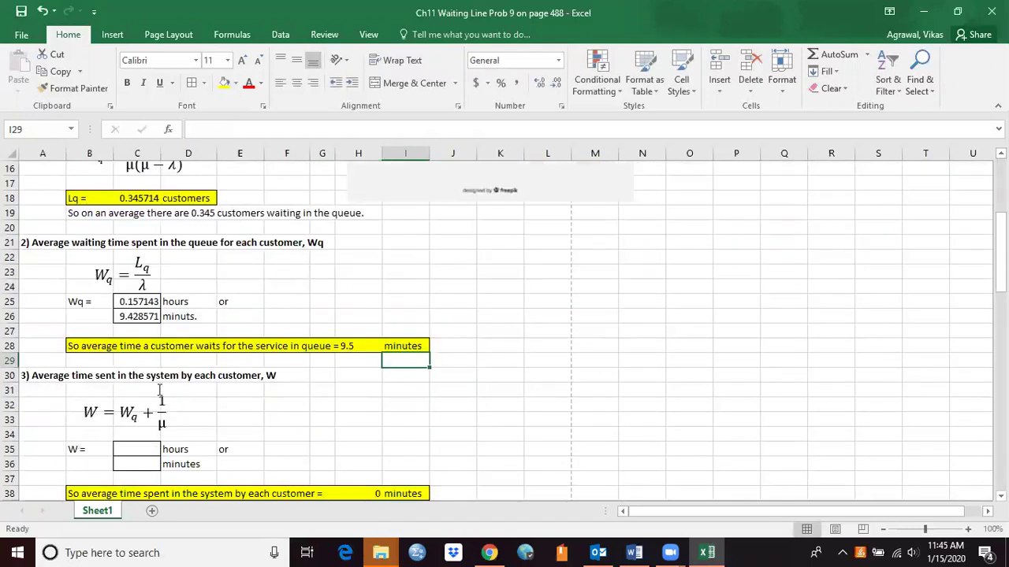
{"action": "scroll", "coordinate": [347, 411], "scroll_direction": "up", "scroll_amount": 5}
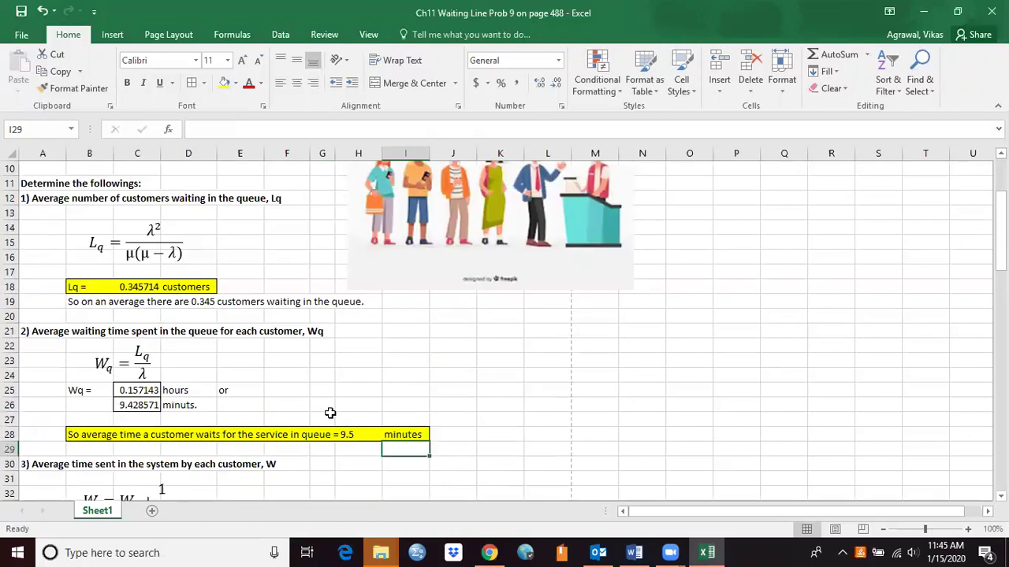
{"action": "scroll", "coordinate": [366, 414], "scroll_direction": "down", "scroll_amount": 2}
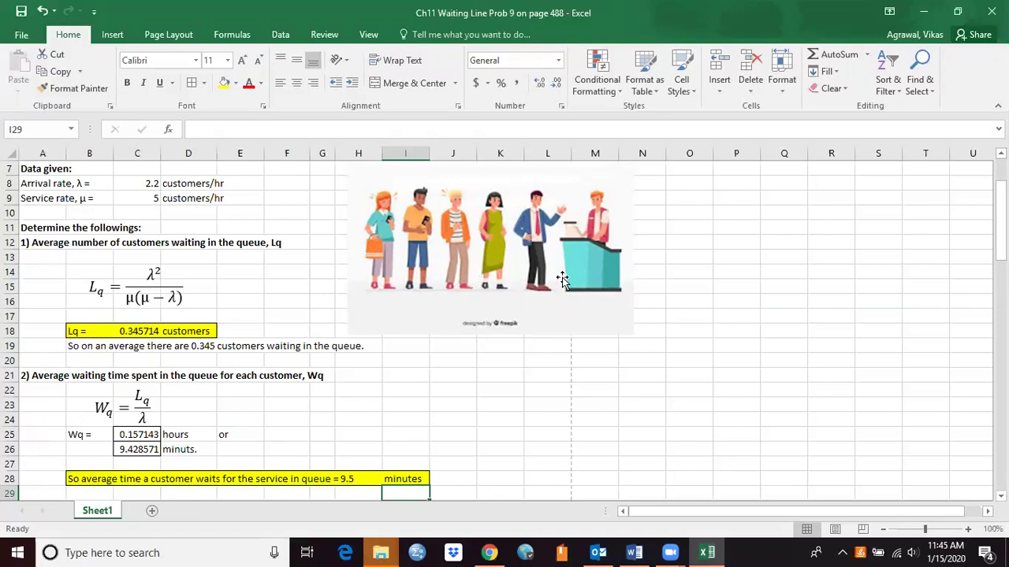
{"action": "scroll", "coordinate": [515, 398], "scroll_direction": "down", "scroll_amount": 1}
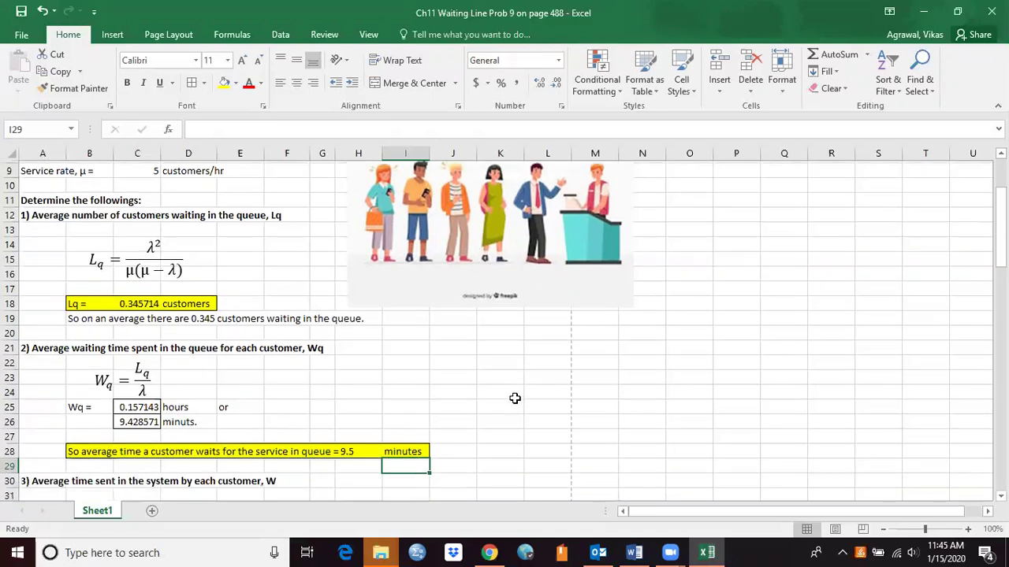
{"action": "scroll", "coordinate": [514, 397], "scroll_direction": "down", "scroll_amount": 2}
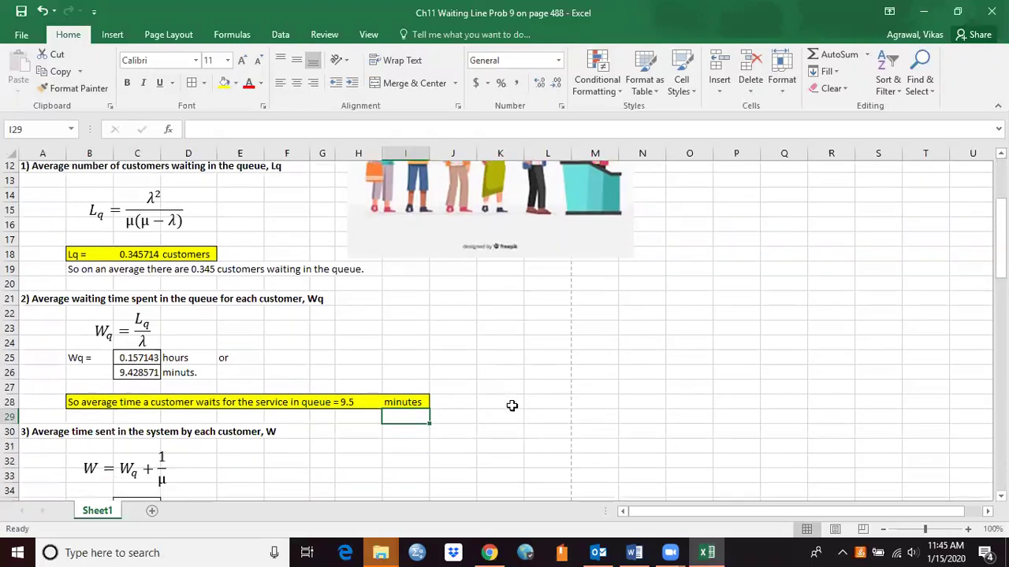
{"action": "scroll", "coordinate": [150, 371], "scroll_direction": "down", "scroll_amount": 1}
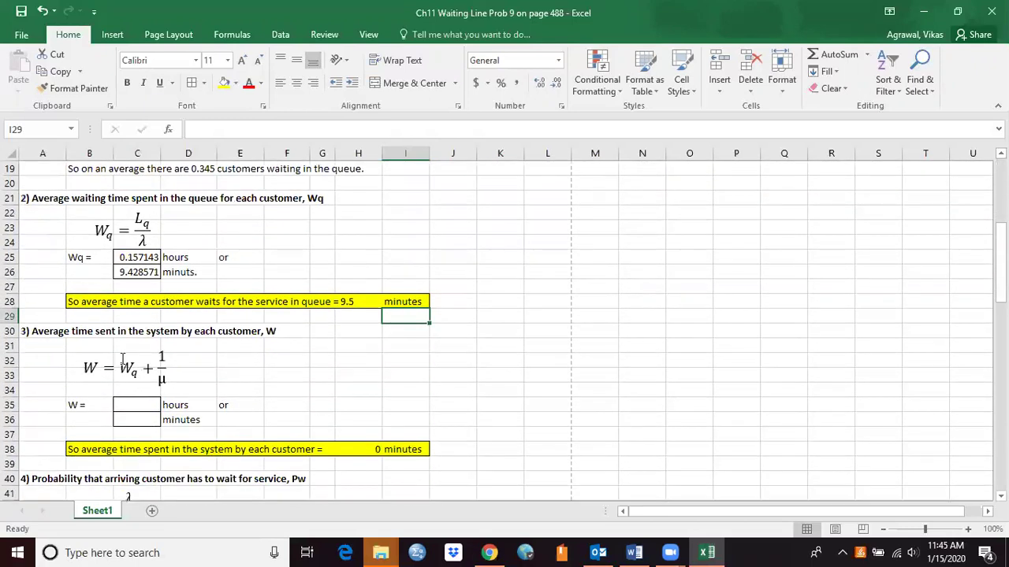
{"action": "left_click", "coordinate": [136, 407]}
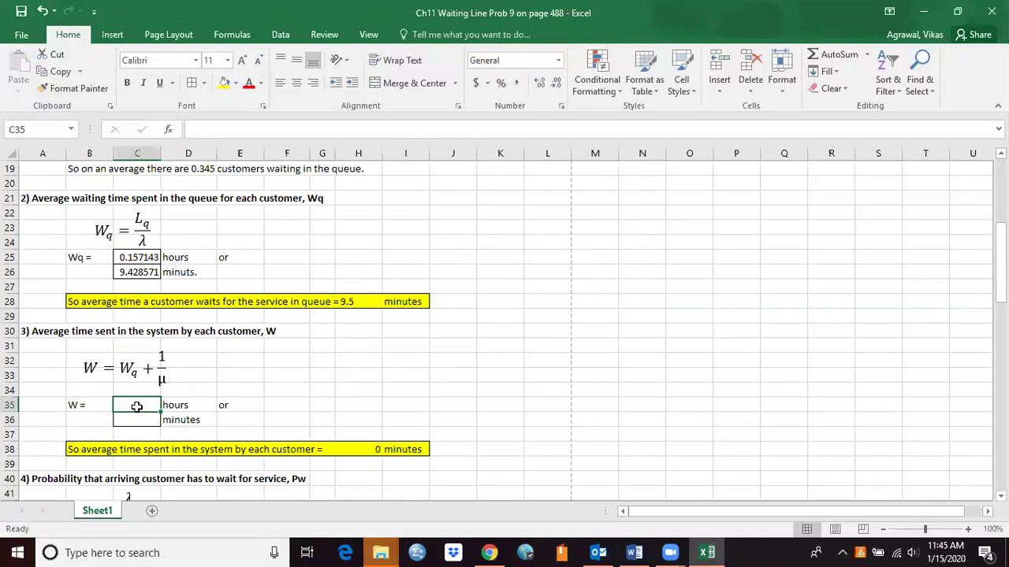
{"action": "type", "text": "="}
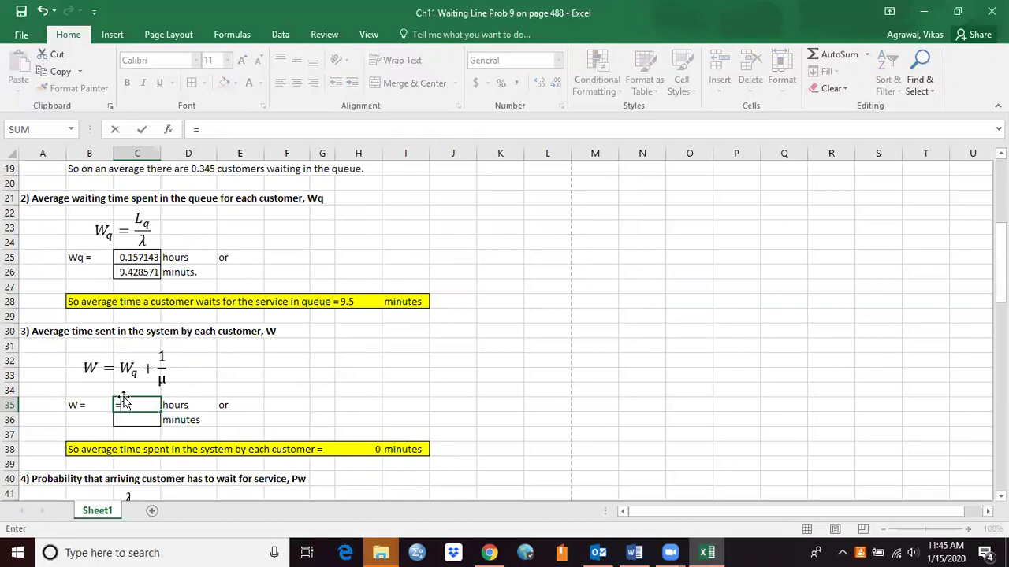
{"action": "left_click", "coordinate": [139, 259]}
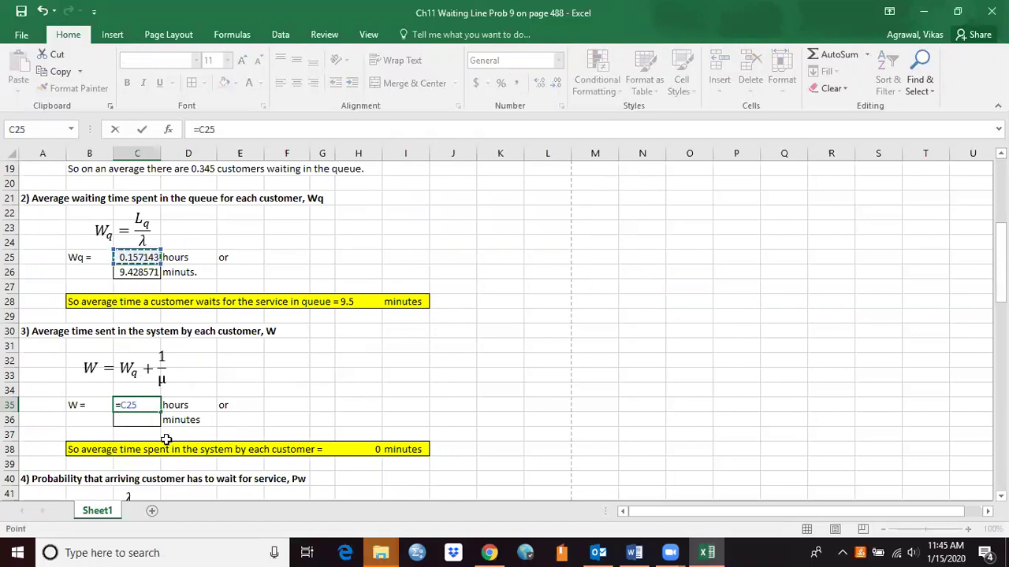
{"action": "type", "text": "+(1/"}
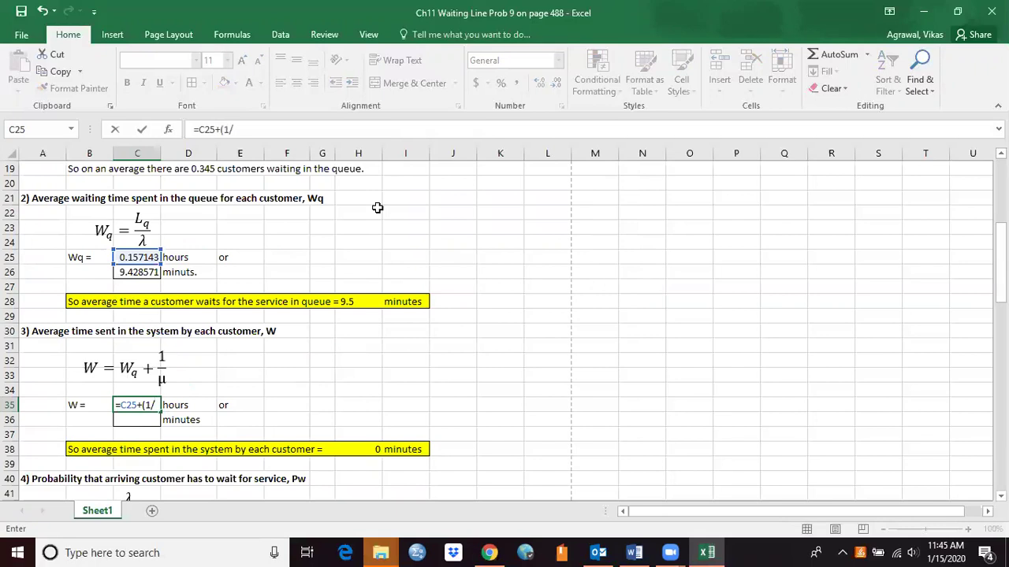
{"action": "scroll", "coordinate": [293, 301], "scroll_direction": "up", "scroll_amount": 6}
{"action": "left_click", "coordinate": [142, 244]}
{"action": "scroll", "coordinate": [324, 369], "scroll_direction": "down", "scroll_amount": 5}
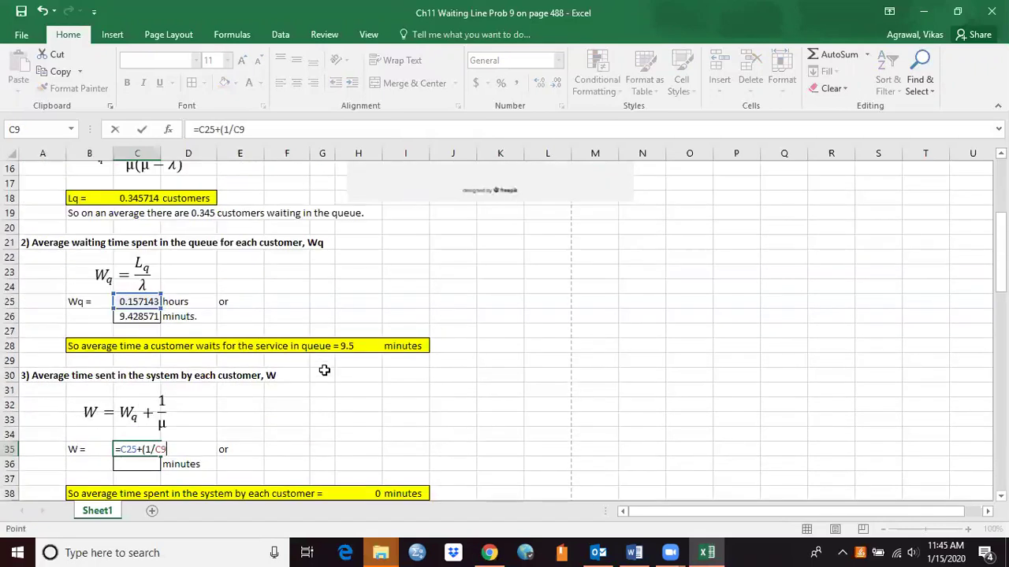
{"action": "type", "text": ")"}
{"action": "key", "text": "Return"}
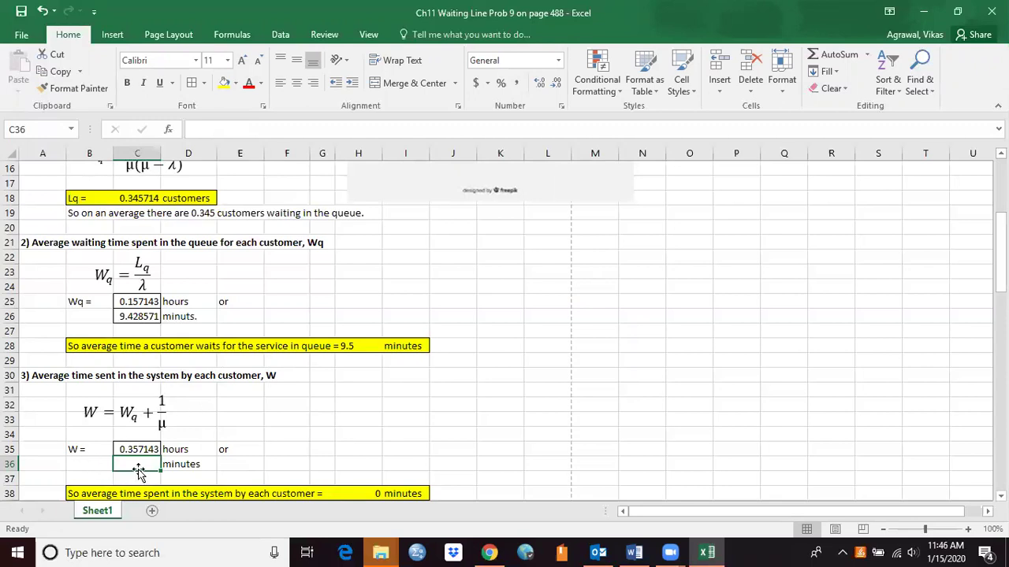
Convert the average time in the system, W, to minutes in C36 with the formula =C35*60
{"action": "type", "text": "="}
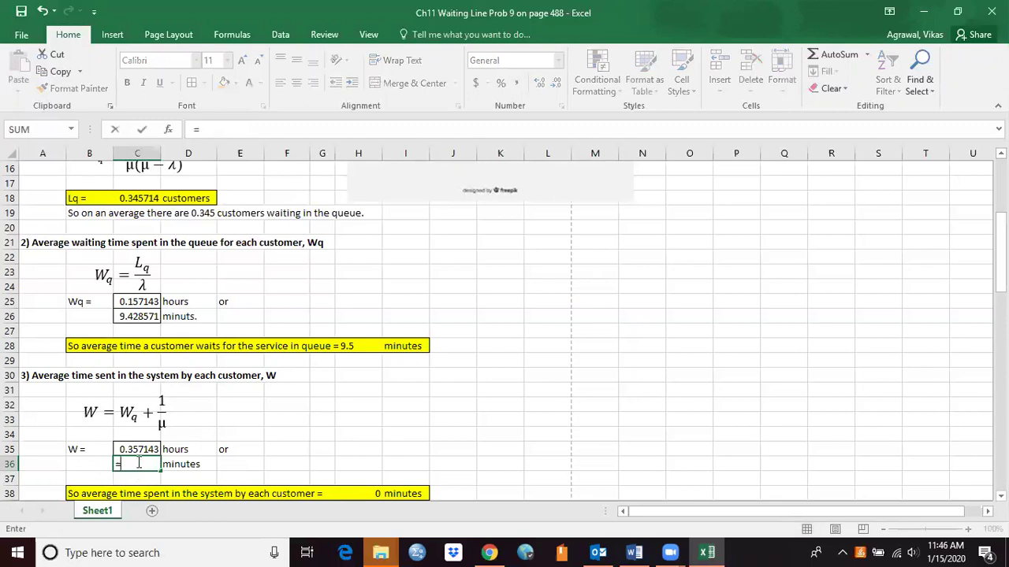
{"action": "key", "text": "Up"}
{"action": "type", "text": "*60"}
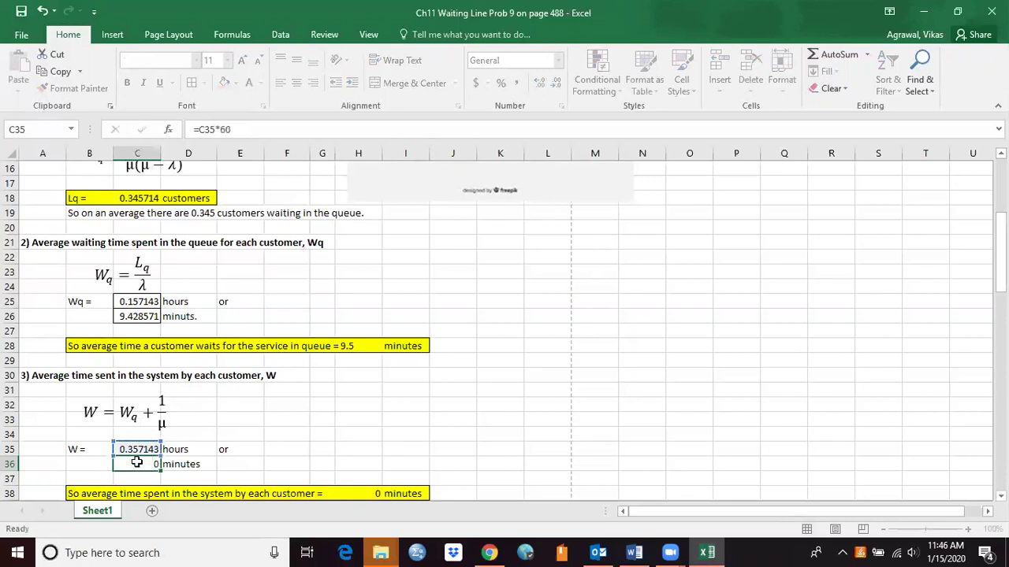
{"action": "key", "text": "Return"}
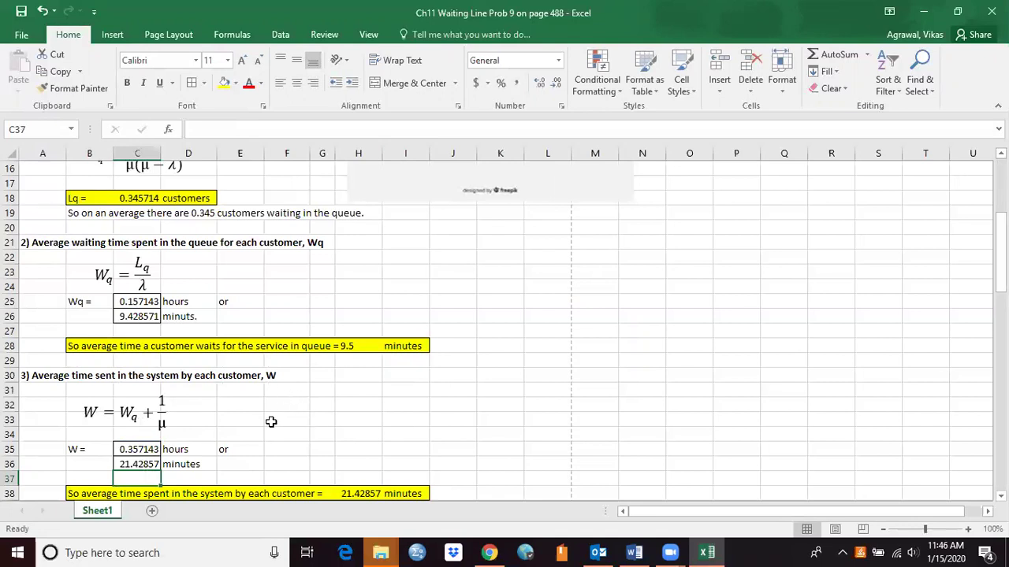
{"action": "scroll", "coordinate": [270, 421], "scroll_direction": "down", "scroll_amount": 1}
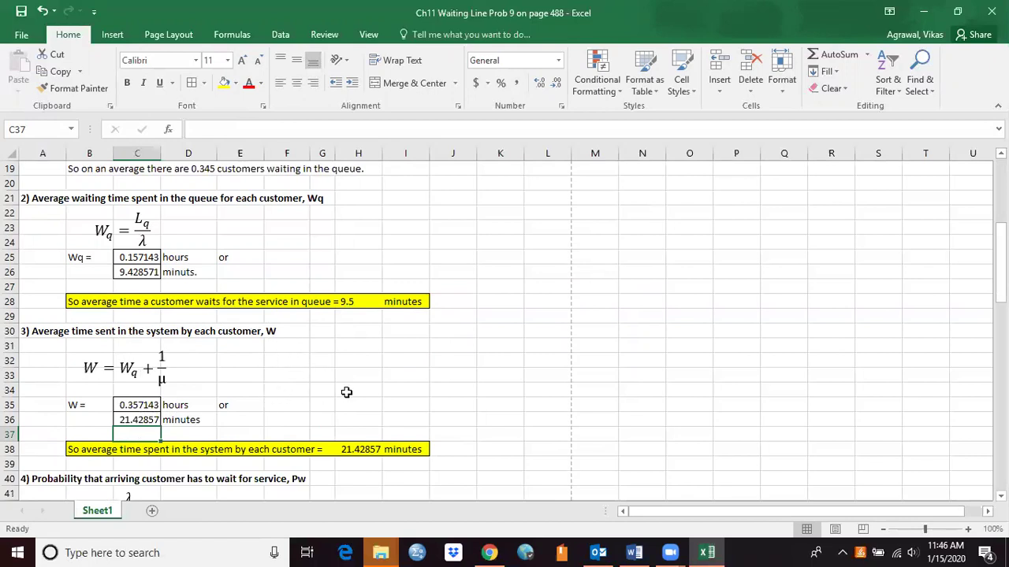
{"action": "scroll", "coordinate": [347, 394], "scroll_direction": "up", "scroll_amount": 1}
{"action": "scroll", "coordinate": [347, 394], "scroll_direction": "up", "scroll_amount": 5}
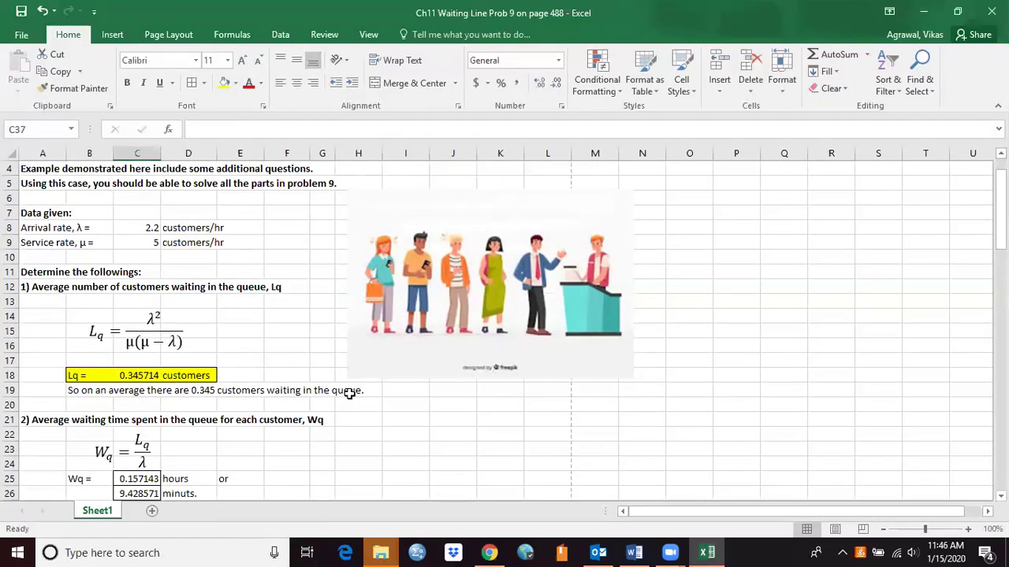
{"action": "scroll", "coordinate": [349, 394], "scroll_direction": "down", "scroll_amount": 2}
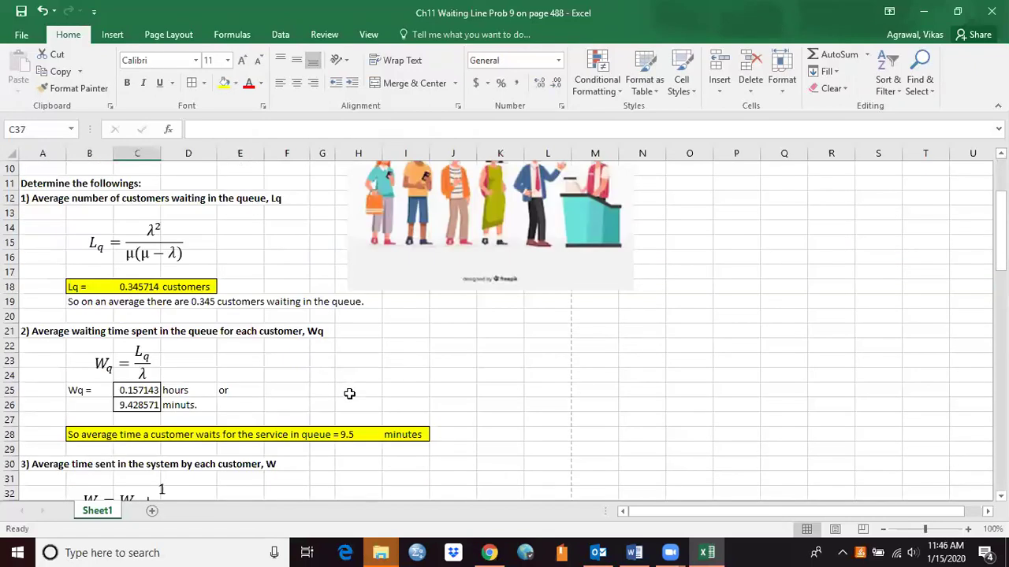
{"action": "scroll", "coordinate": [349, 394], "scroll_direction": "down", "scroll_amount": 3}
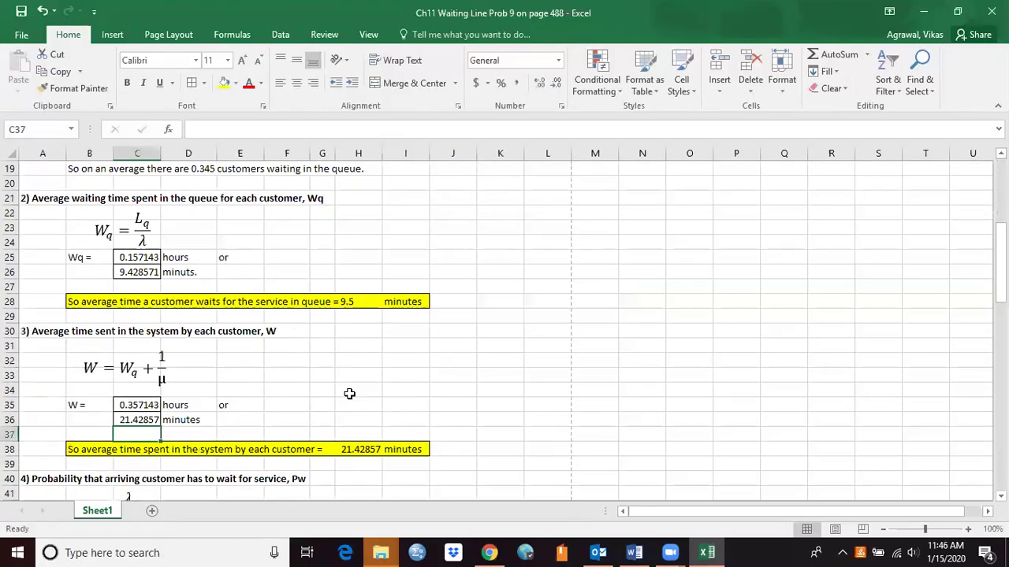
{"action": "left_click", "coordinate": [349, 393]}
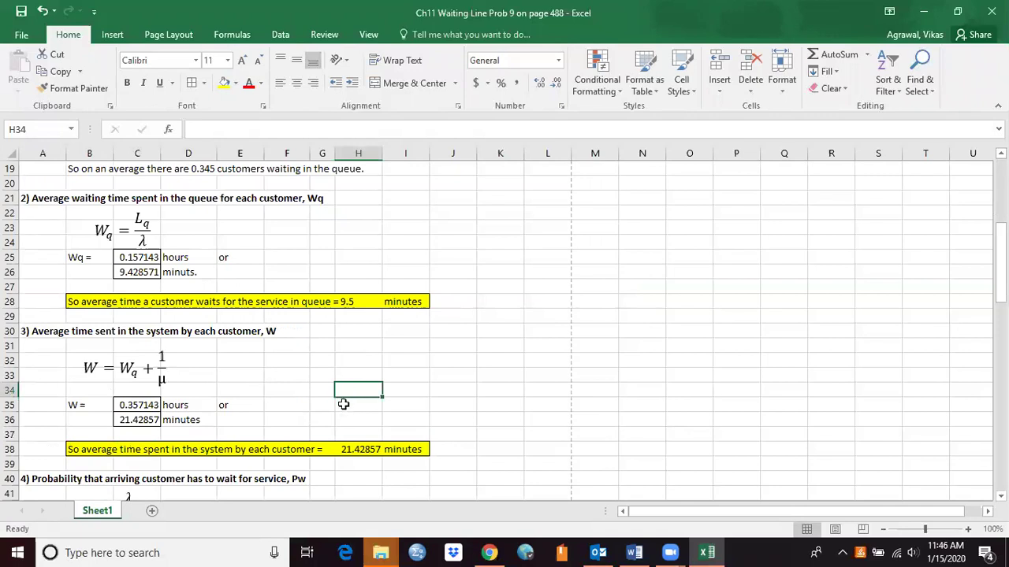
Calculate the probability that an arriving customer has to wait, Pw, in C45 with the formula =C8/C9
{"action": "scroll", "coordinate": [440, 411], "scroll_direction": "down", "scroll_amount": 3}
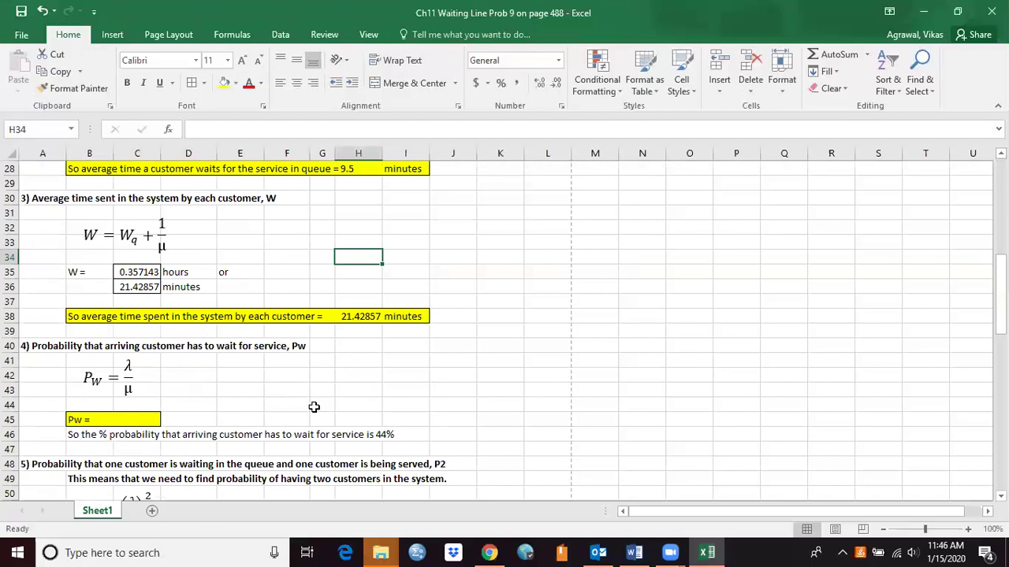
{"action": "scroll", "coordinate": [314, 407], "scroll_direction": "up", "scroll_amount": 1}
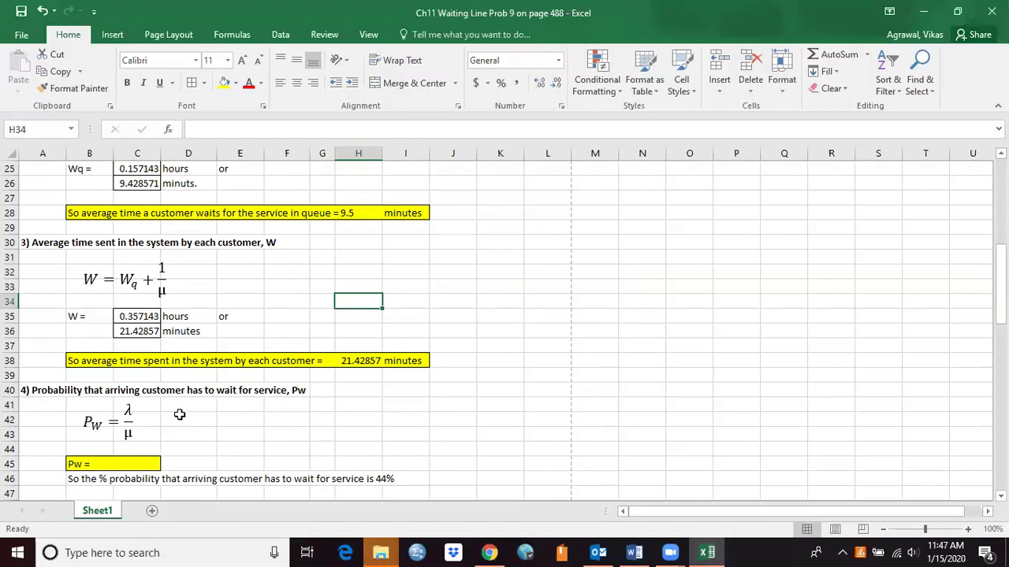
{"action": "left_click", "coordinate": [128, 466]}
{"action": "type", "text": "="}
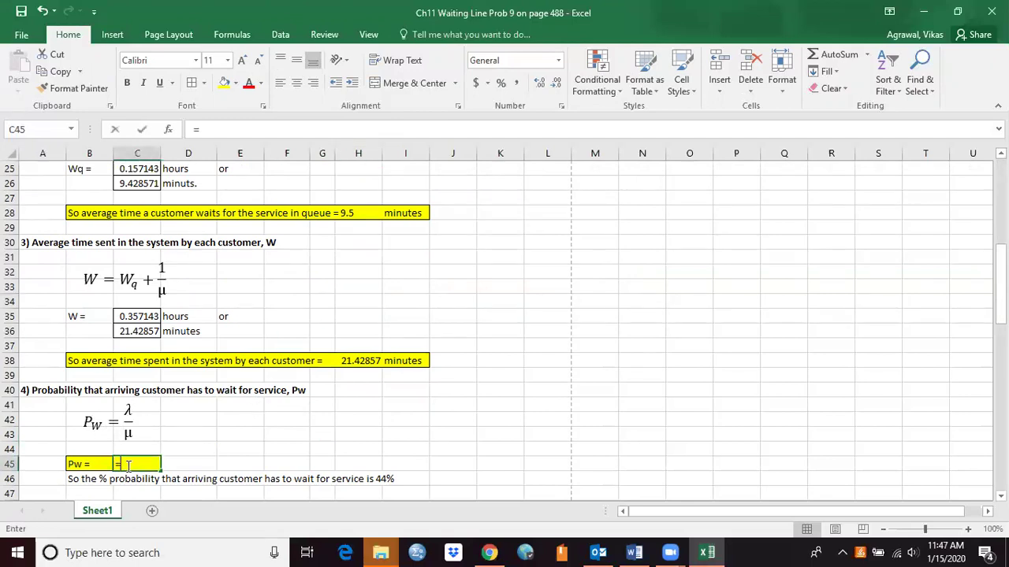
{"action": "scroll", "coordinate": [187, 415], "scroll_direction": "up", "scroll_amount": 8}
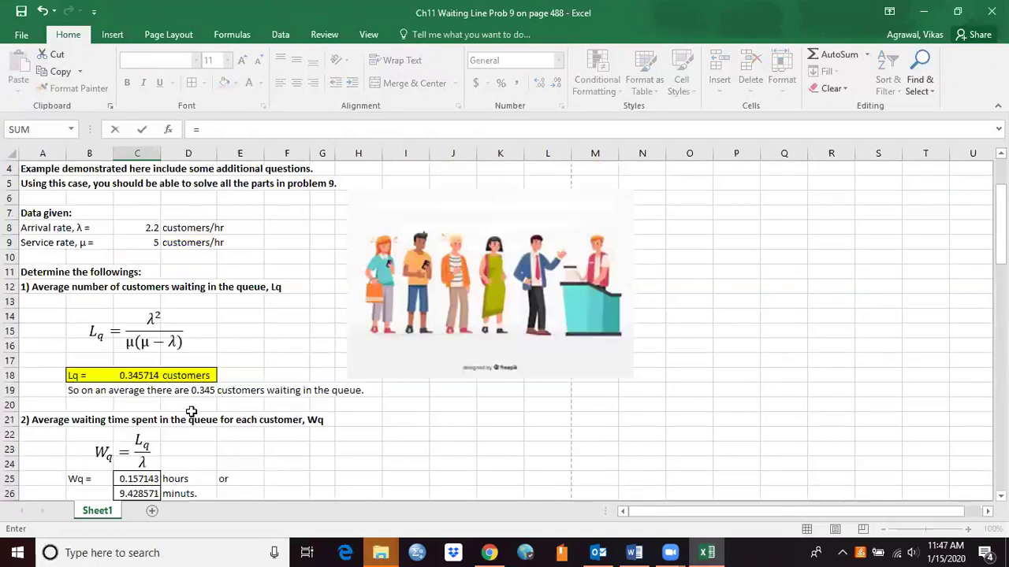
{"action": "left_click", "coordinate": [136, 272]}
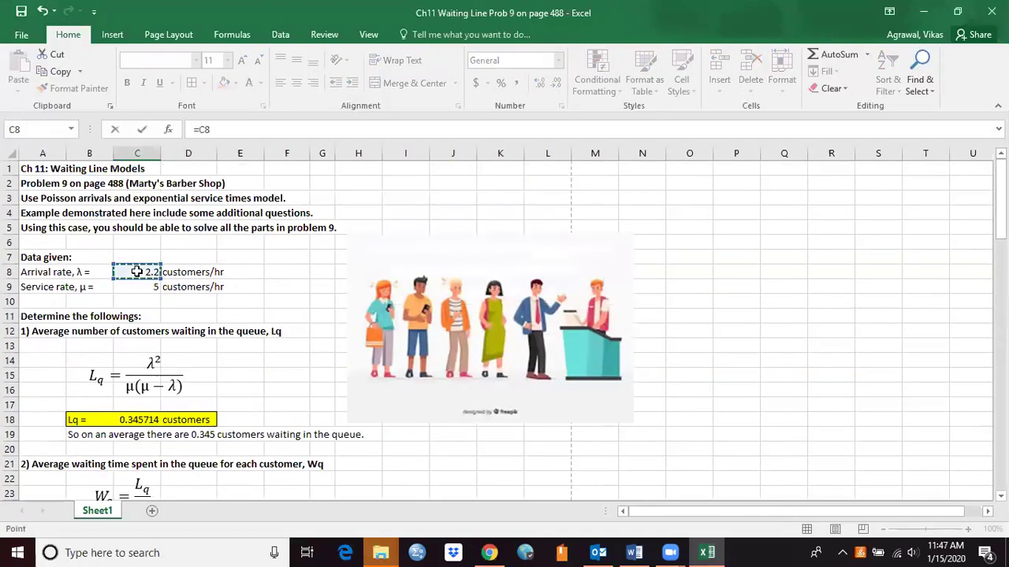
{"action": "type", "text": "/"}
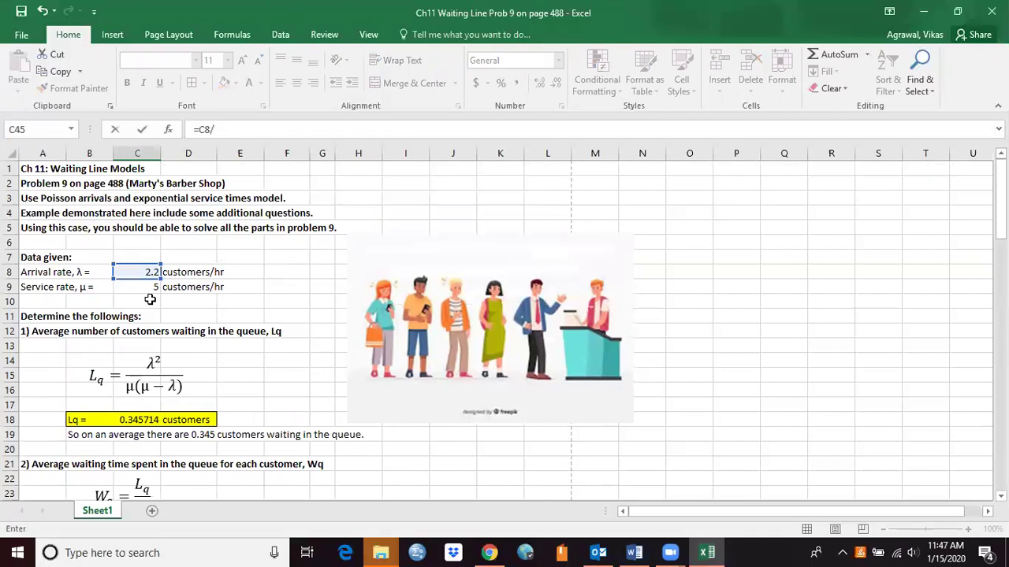
{"action": "left_click", "coordinate": [148, 287]}
{"action": "key", "text": "Return"}
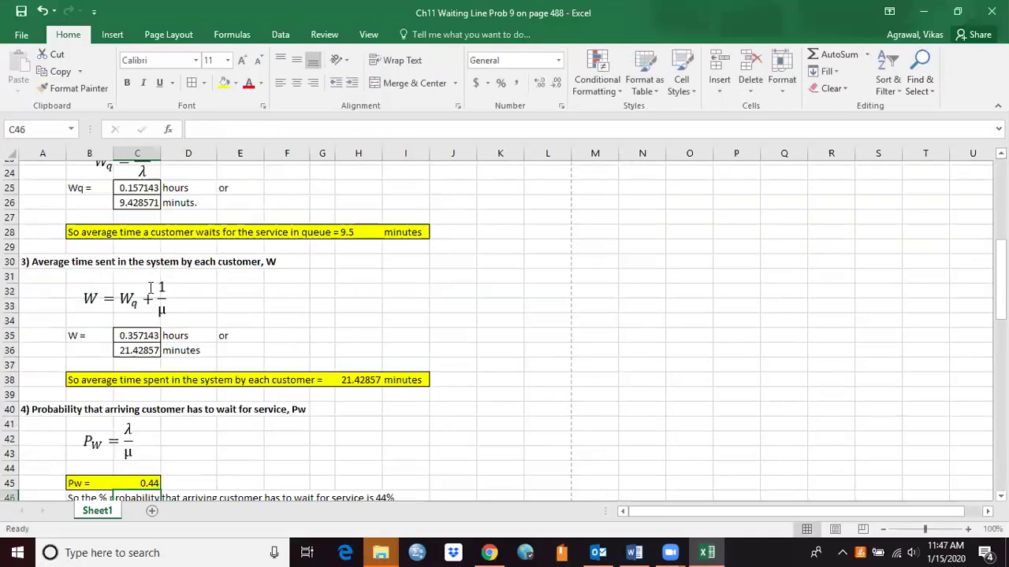
Examine the Pw conclusion and part 5's P2 and P0 formulas, relating them to the customer queue illustration near the given data
{"action": "scroll", "coordinate": [334, 347], "scroll_direction": "down", "scroll_amount": 1}
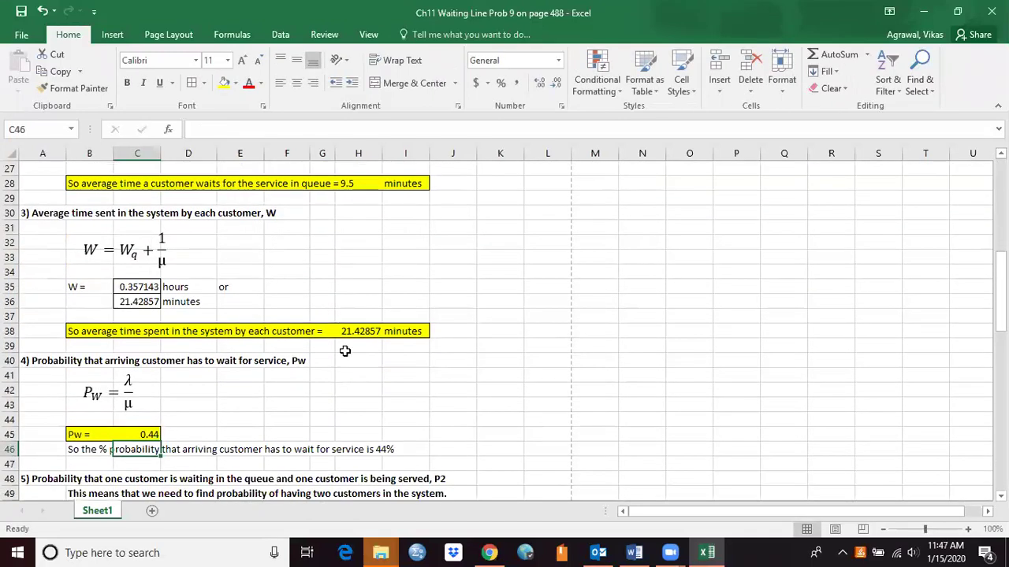
{"action": "left_click", "coordinate": [102, 465]}
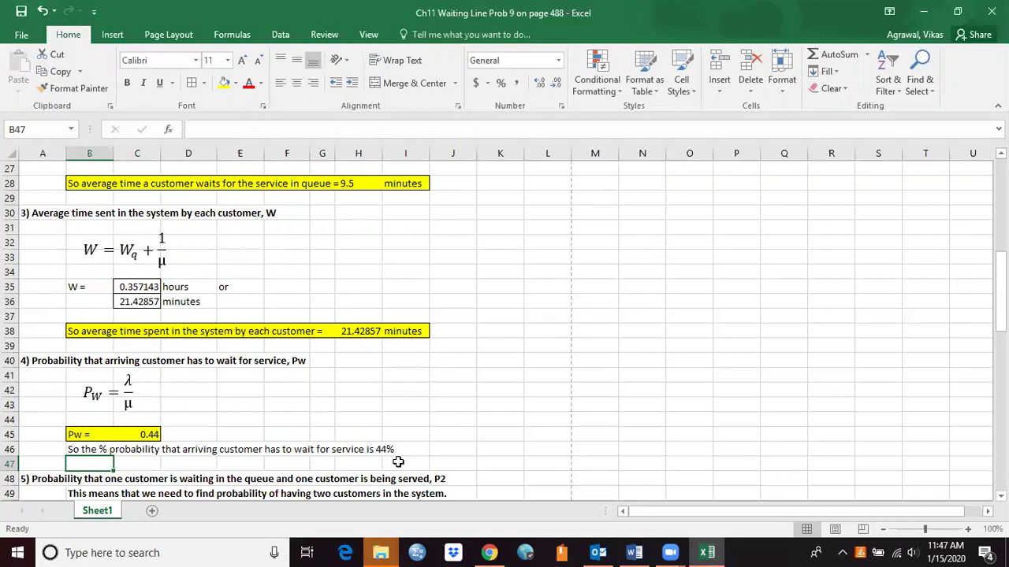
{"action": "left_click", "coordinate": [424, 449]}
{"action": "scroll", "coordinate": [429, 454], "scroll_direction": "down", "scroll_amount": 1}
{"action": "scroll", "coordinate": [430, 454], "scroll_direction": "down", "scroll_amount": 1}
{"action": "scroll", "coordinate": [321, 416], "scroll_direction": "down", "scroll_amount": 1}
{"action": "scroll", "coordinate": [49, 368], "scroll_direction": "up", "scroll_amount": 1}
{"action": "scroll", "coordinate": [35, 401], "scroll_direction": "down", "scroll_amount": 2}
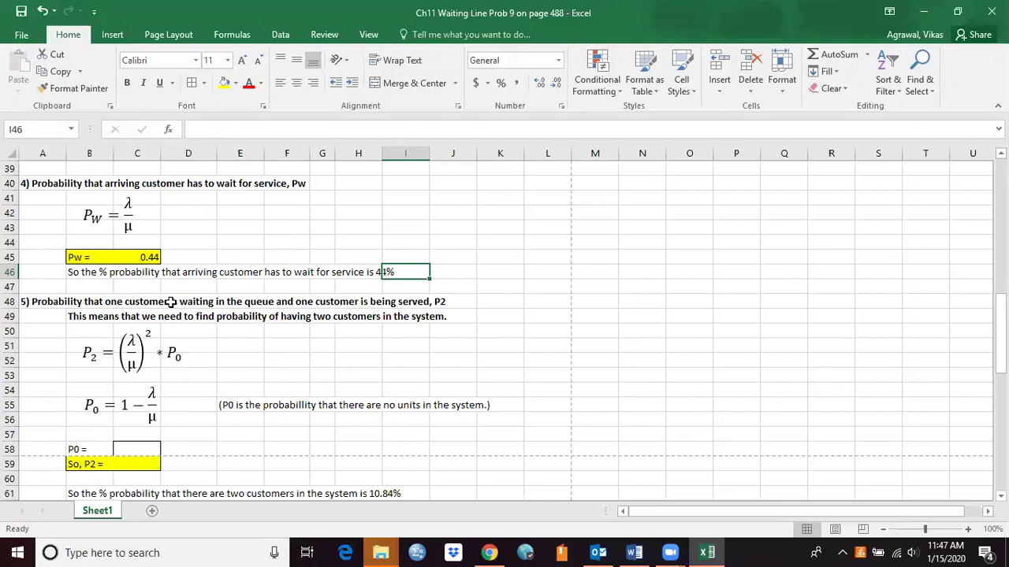
{"action": "scroll", "coordinate": [229, 317], "scroll_direction": "up", "scroll_amount": 4}
{"action": "scroll", "coordinate": [230, 317], "scroll_direction": "up", "scroll_amount": 9}
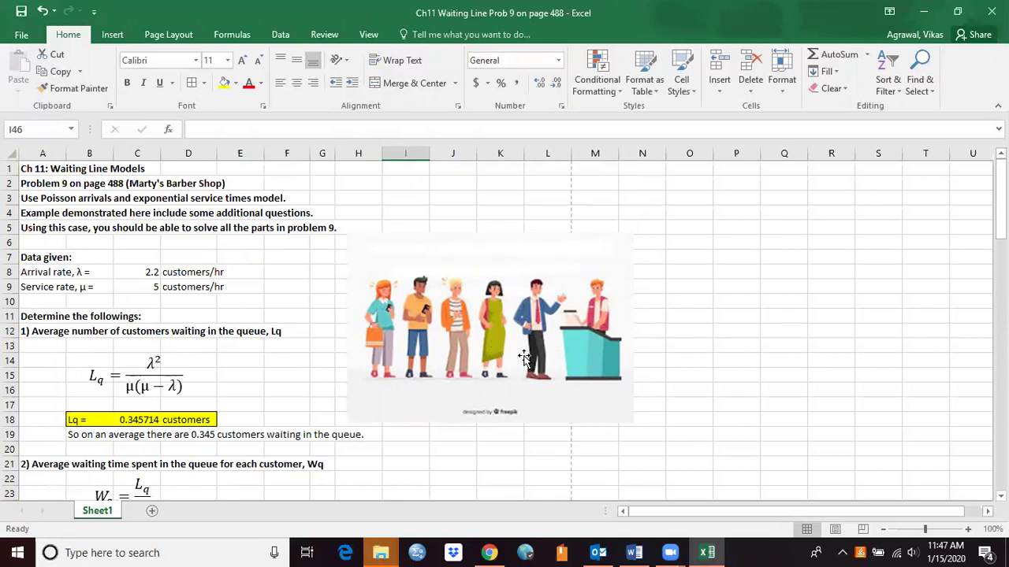
{"action": "scroll", "coordinate": [461, 380], "scroll_direction": "down", "scroll_amount": 9}
{"action": "scroll", "coordinate": [460, 380], "scroll_direction": "down", "scroll_amount": 3}
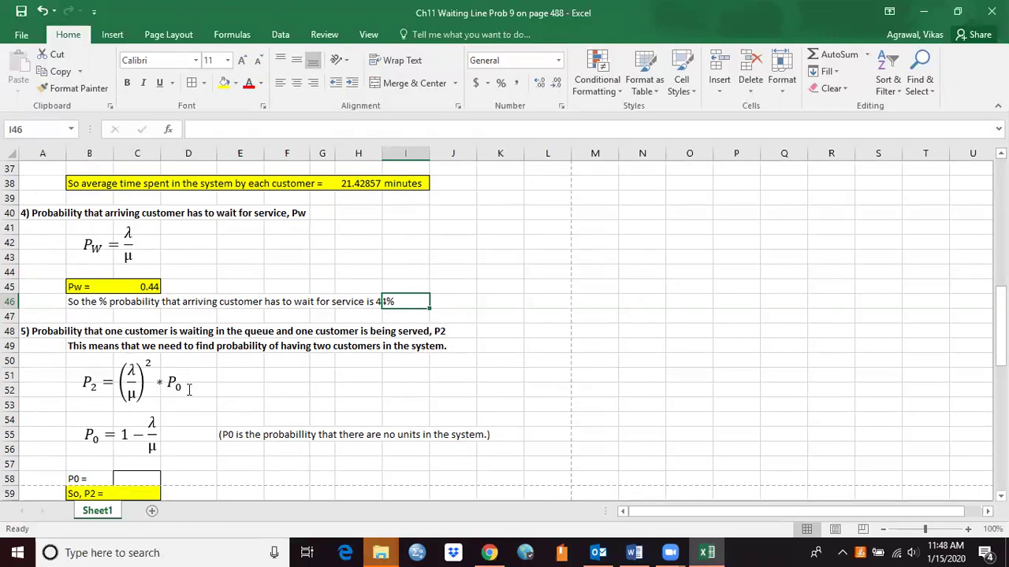
{"action": "scroll", "coordinate": [189, 388], "scroll_direction": "down", "scroll_amount": 1}
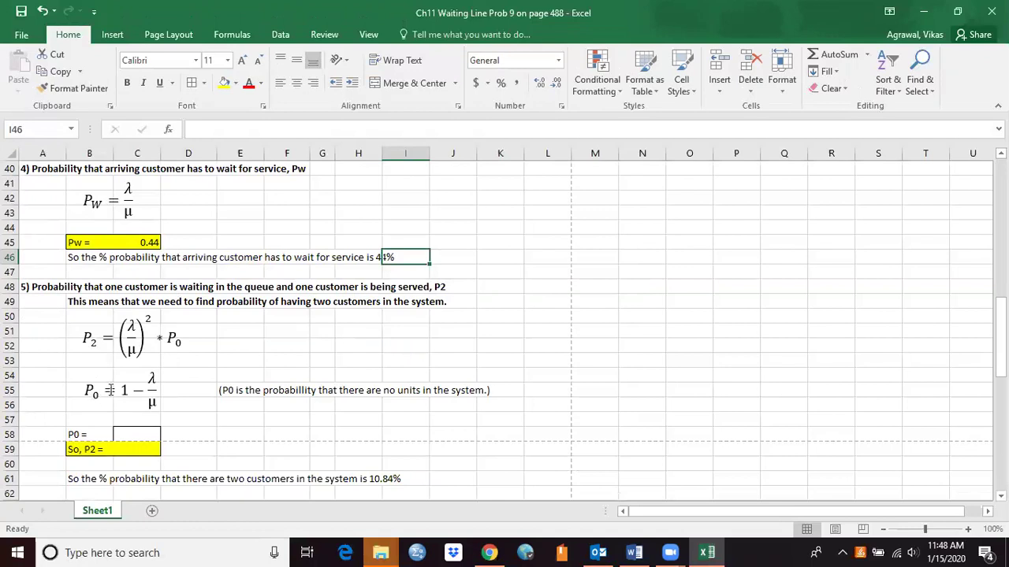
Calculate the probability of no units in the system, P0, in C58 with the formula =1-(C8/C9)
{"action": "left_click", "coordinate": [135, 431]}
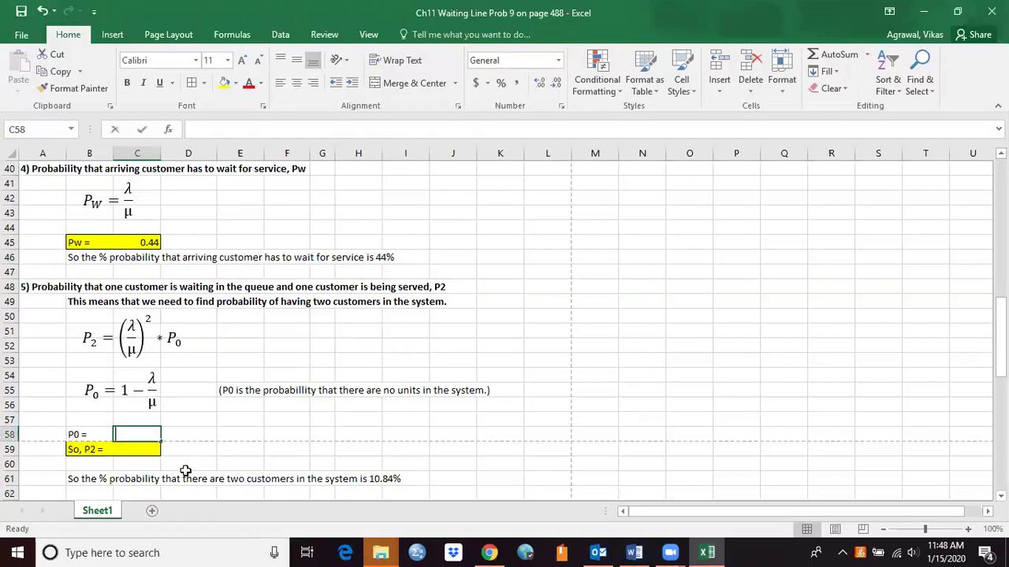
{"action": "type", "text": "=1"}
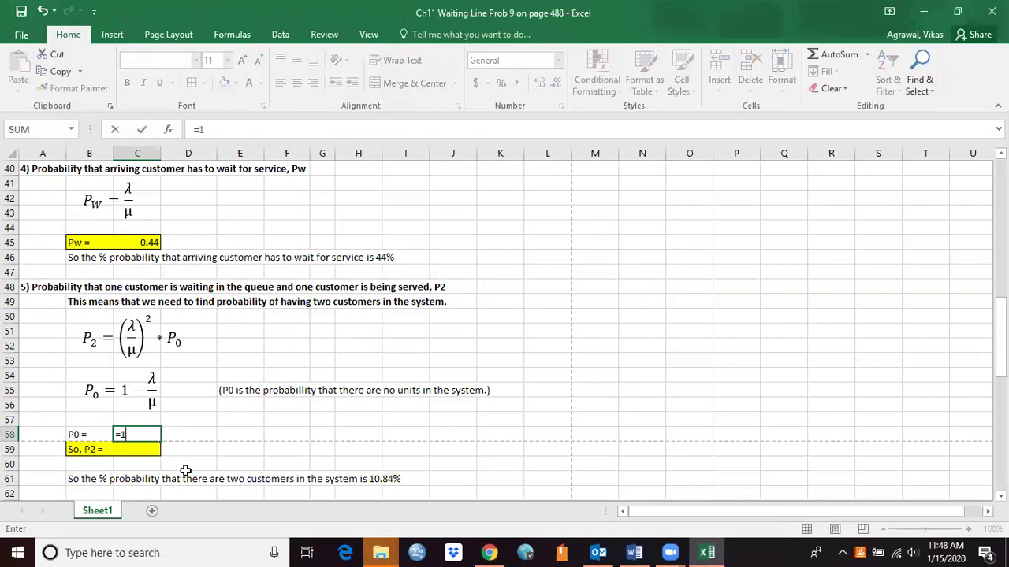
{"action": "type", "text": "-("}
{"action": "scroll", "coordinate": [260, 383], "scroll_direction": "down", "scroll_amount": 2}
{"action": "scroll", "coordinate": [308, 297], "scroll_direction": "up", "scroll_amount": 12}
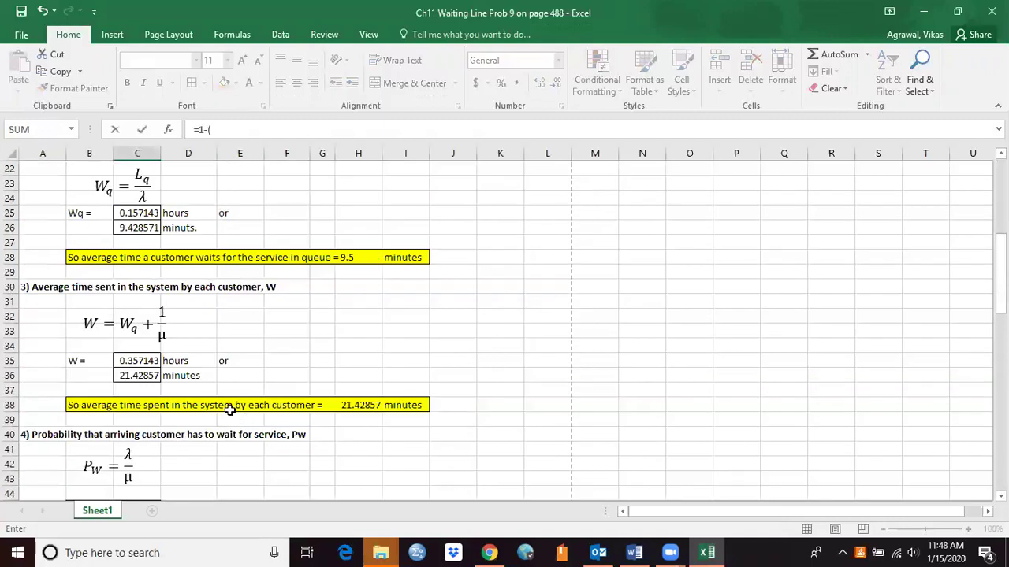
{"action": "scroll", "coordinate": [228, 373], "scroll_direction": "up", "scroll_amount": 3}
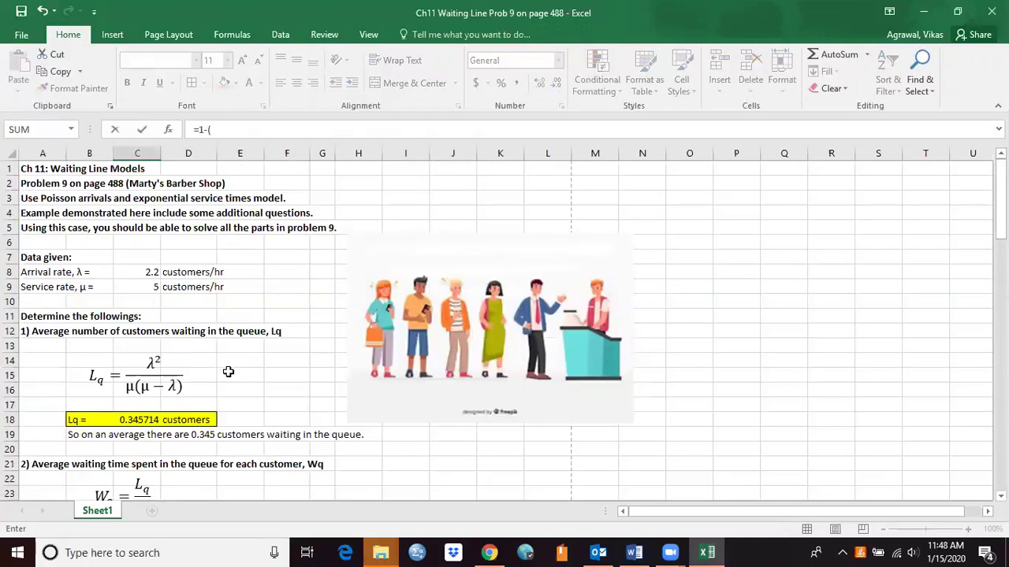
{"action": "left_click", "coordinate": [139, 273]}
{"action": "type", "text": "/"}
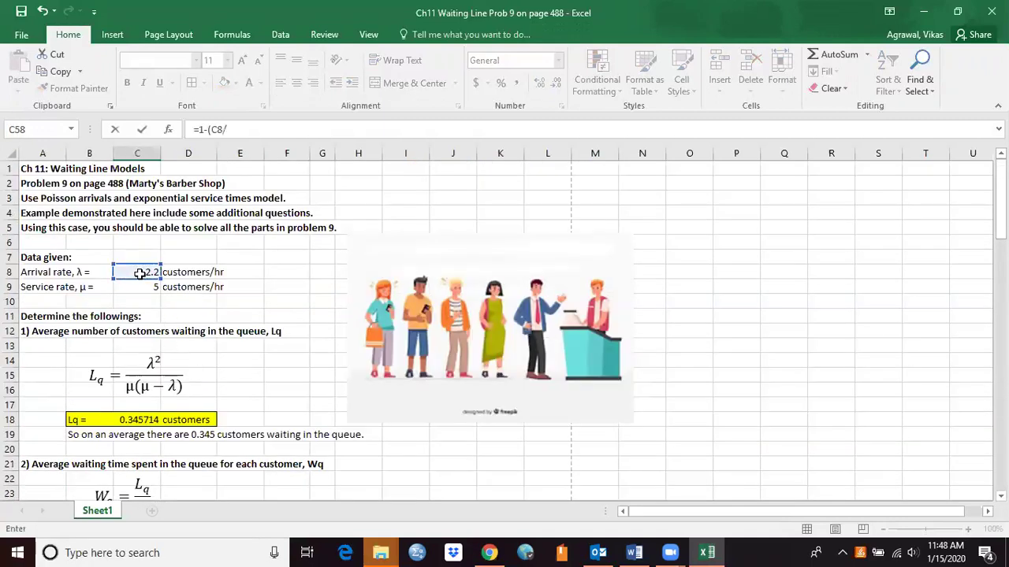
{"action": "left_click", "coordinate": [139, 286]}
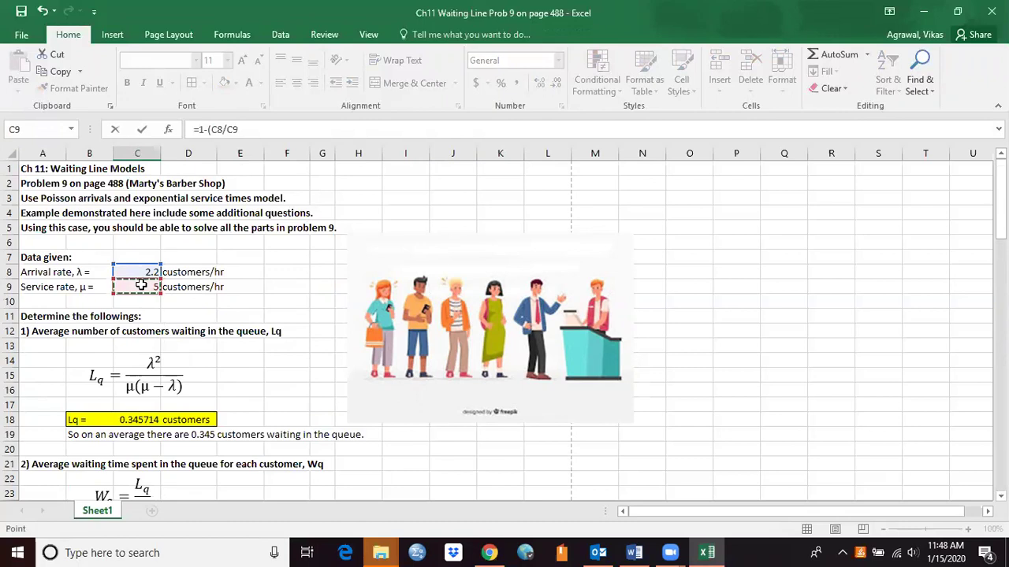
{"action": "key", "text": "Return"}
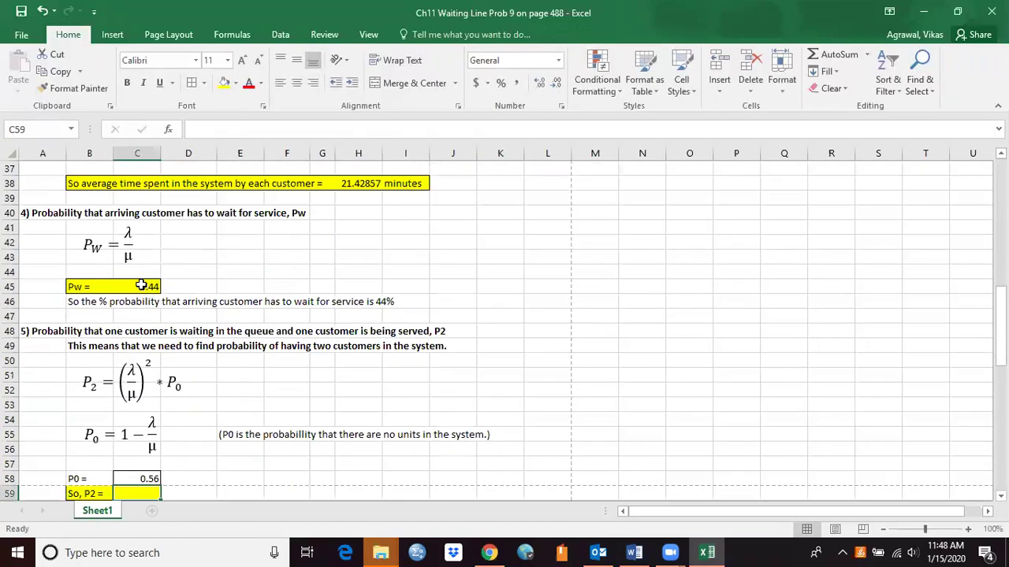
Calculate the probability of two customers in the system, P2, in C59 with the formula =((C8/5)^2)*C58
{"action": "scroll", "coordinate": [197, 352], "scroll_direction": "down", "scroll_amount": 1}
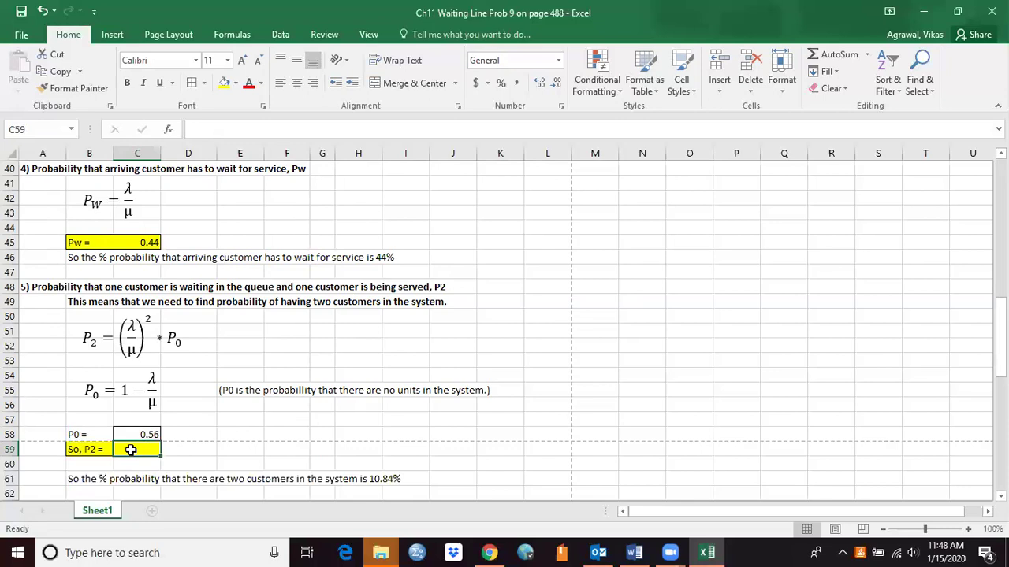
{"action": "type", "text": "="}
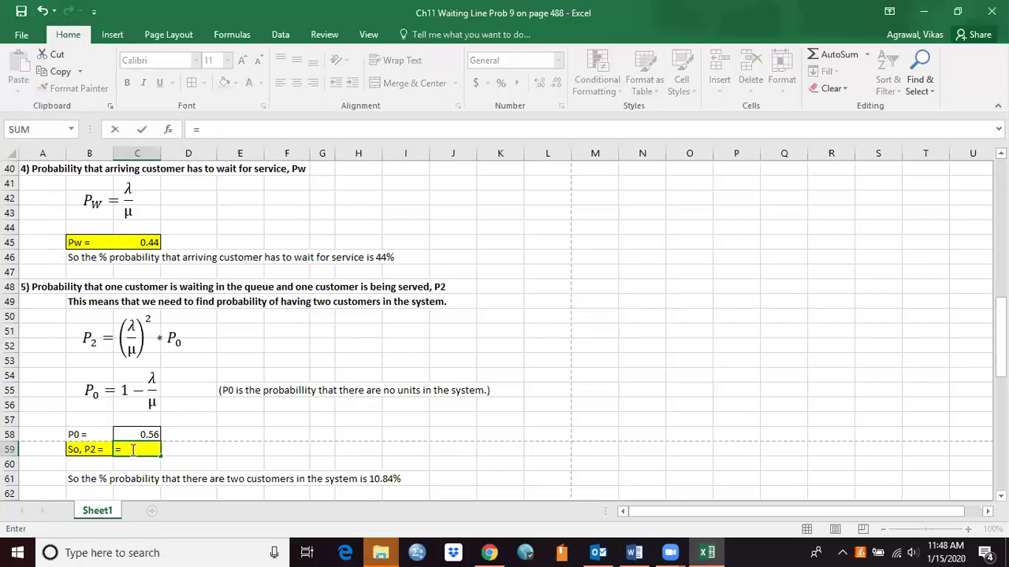
{"action": "type", "text": "("}
{"action": "scroll", "coordinate": [137, 335], "scroll_direction": "up", "scroll_amount": 9}
{"action": "scroll", "coordinate": [138, 335], "scroll_direction": "up", "scroll_amount": 4}
{"action": "left_click", "coordinate": [133, 272]}
{"action": "type", "text": "/5)^"}
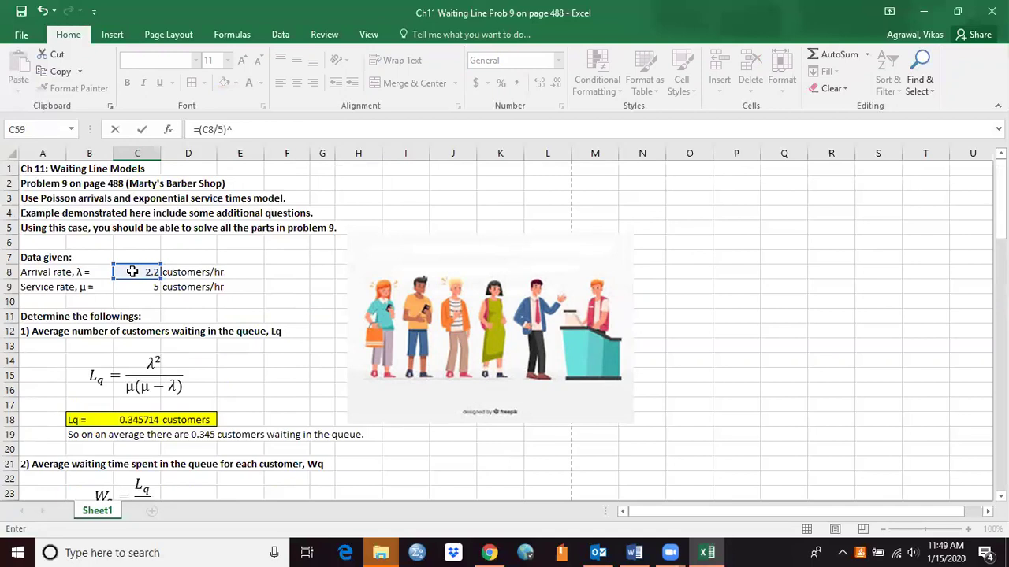
{"action": "scroll", "coordinate": [102, 320], "scroll_direction": "down", "scroll_amount": 7}
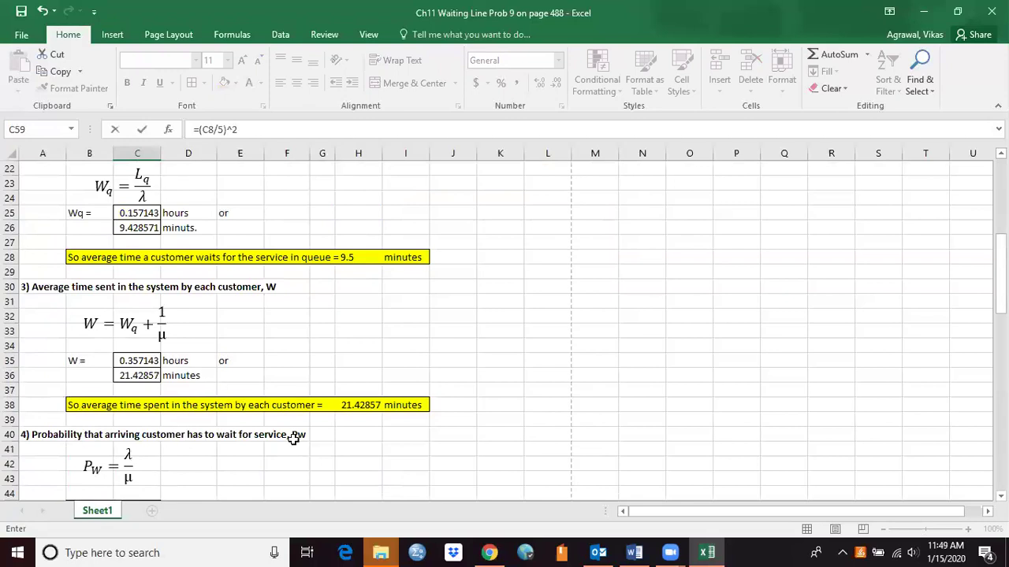
{"action": "scroll", "coordinate": [293, 436], "scroll_direction": "down", "scroll_amount": 2}
{"action": "scroll", "coordinate": [293, 438], "scroll_direction": "up", "scroll_amount": 2}
{"action": "scroll", "coordinate": [292, 447], "scroll_direction": "down", "scroll_amount": 6}
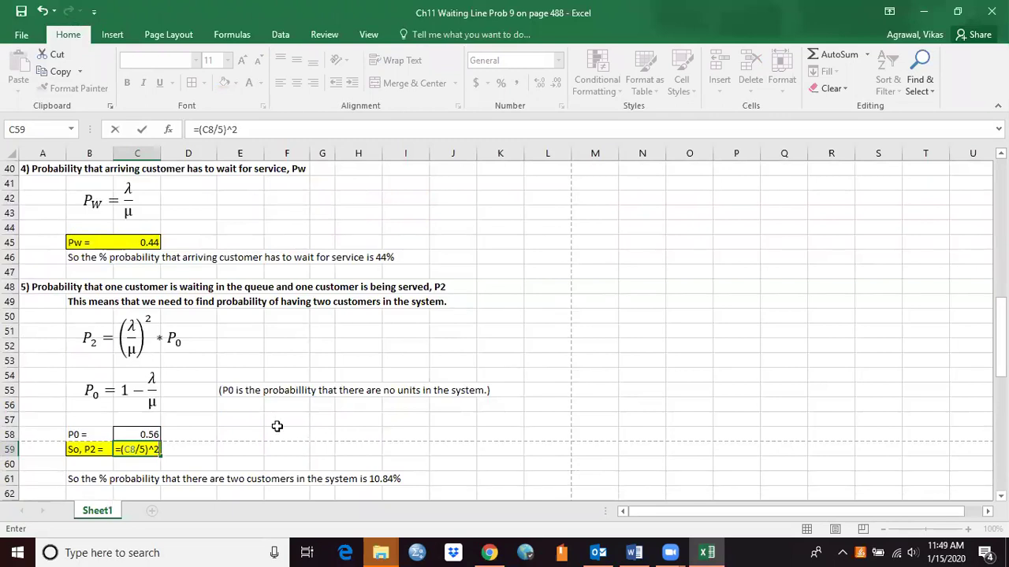
{"action": "type", "text": "*"}
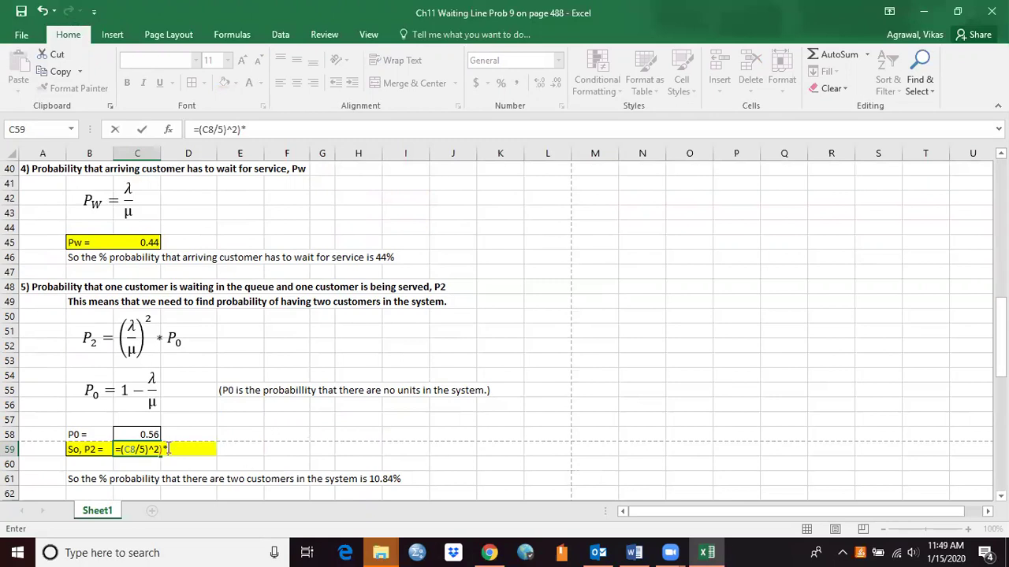
{"action": "left_click", "coordinate": [123, 450]}
{"action": "type", "text": "("}
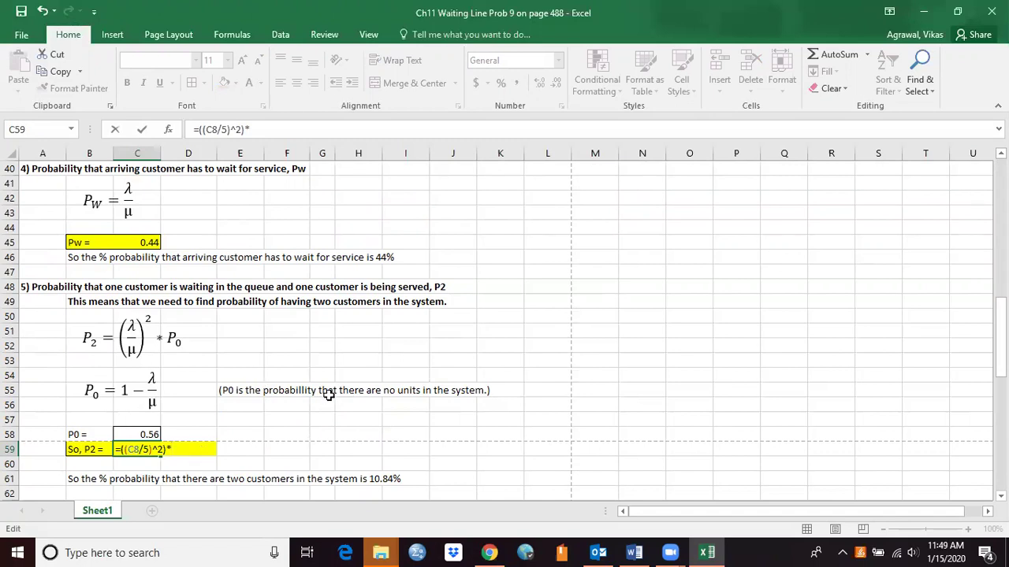
{"action": "left_click", "coordinate": [142, 435]}
{"action": "key", "text": "Return"}
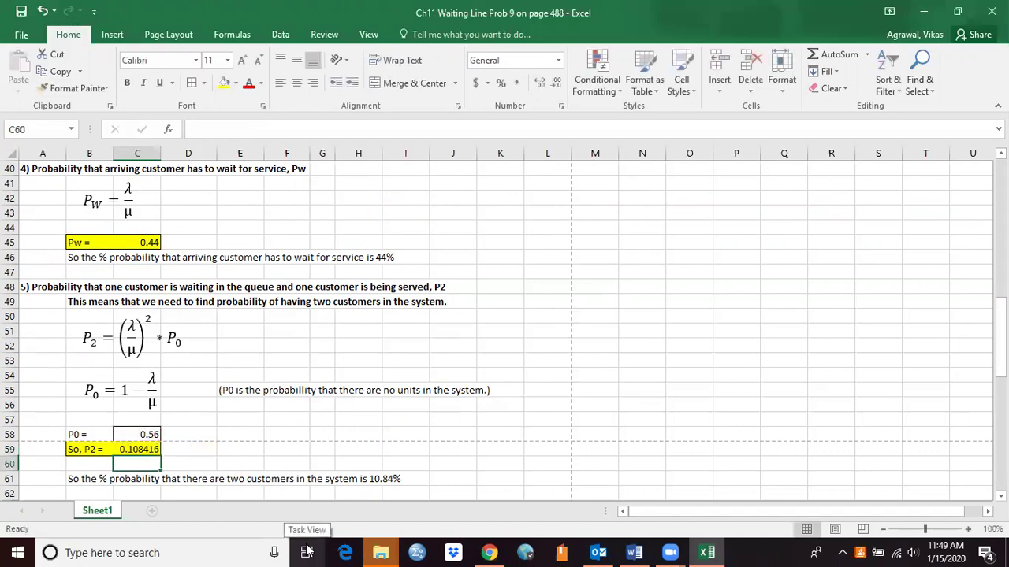
Examine part 6 on the probability of more than two customers waiting, relating it to the customer queue illustration
{"action": "scroll", "coordinate": [326, 380], "scroll_direction": "down", "scroll_amount": 1}
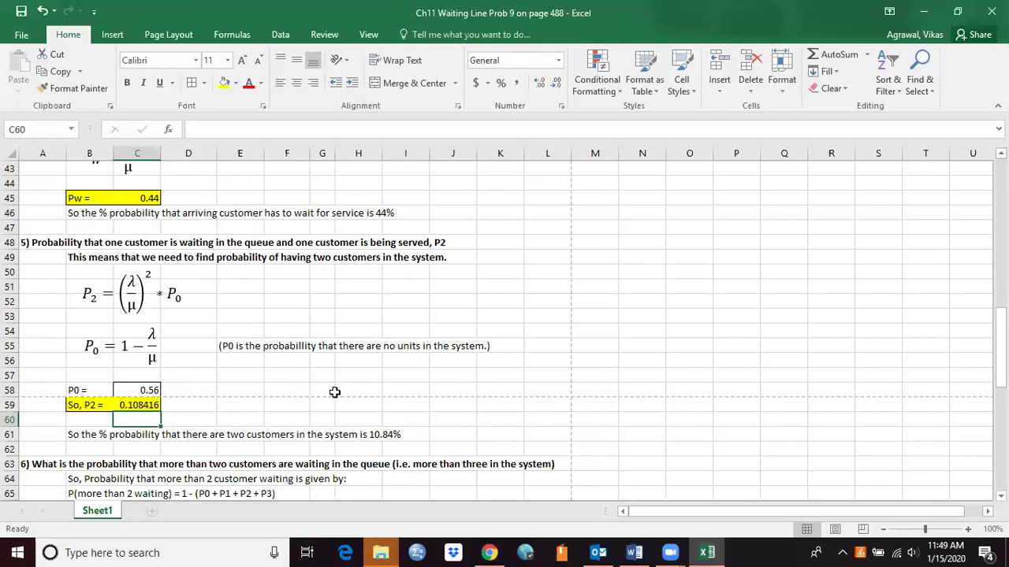
{"action": "scroll", "coordinate": [334, 392], "scroll_direction": "down", "scroll_amount": 3}
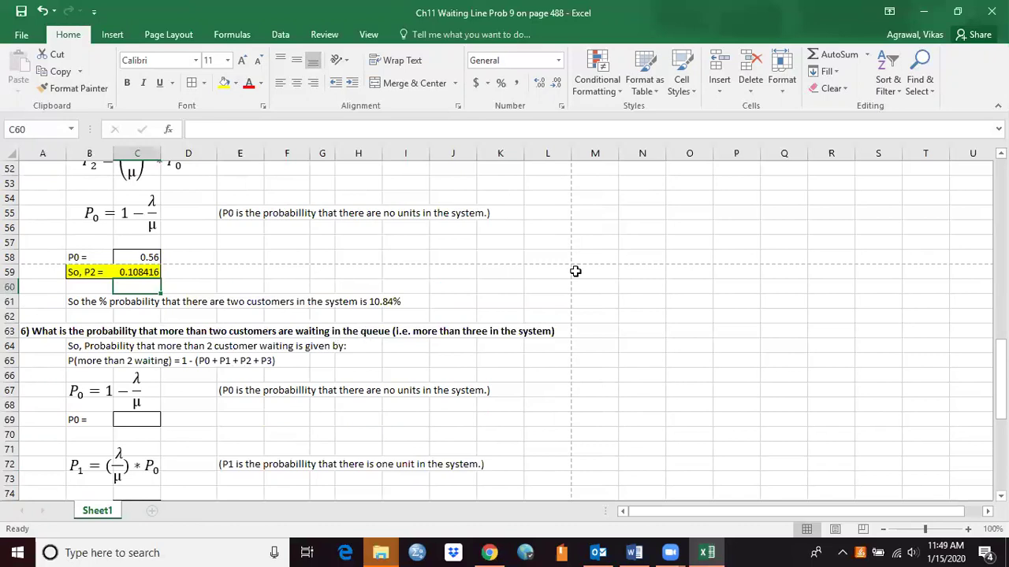
{"action": "scroll", "coordinate": [515, 362], "scroll_direction": "up", "scroll_amount": 13}
{"action": "scroll", "coordinate": [521, 350], "scroll_direction": "up", "scroll_amount": 4}
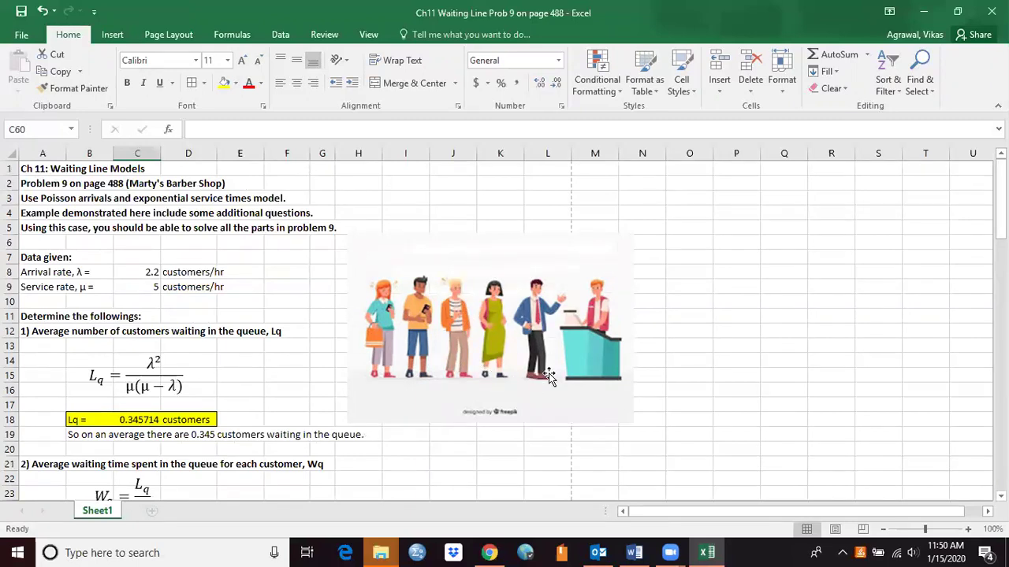
Fill in part 6's P0 cell C69 by referencing the P0 already calculated in part 5, with the formula =C58
{"action": "scroll", "coordinate": [543, 379], "scroll_direction": "down", "scroll_amount": 12}
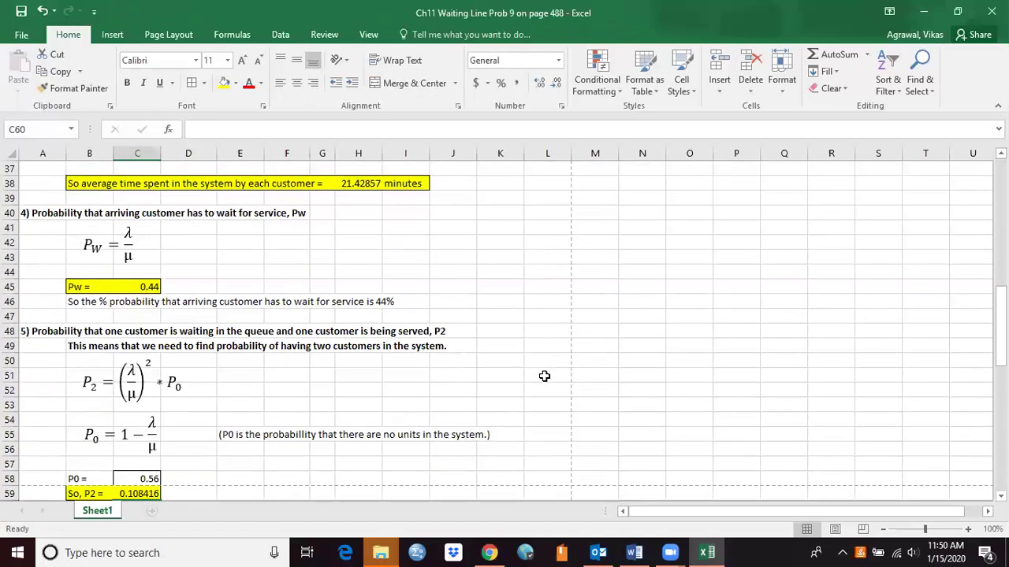
{"action": "scroll", "coordinate": [544, 376], "scroll_direction": "down", "scroll_amount": 5}
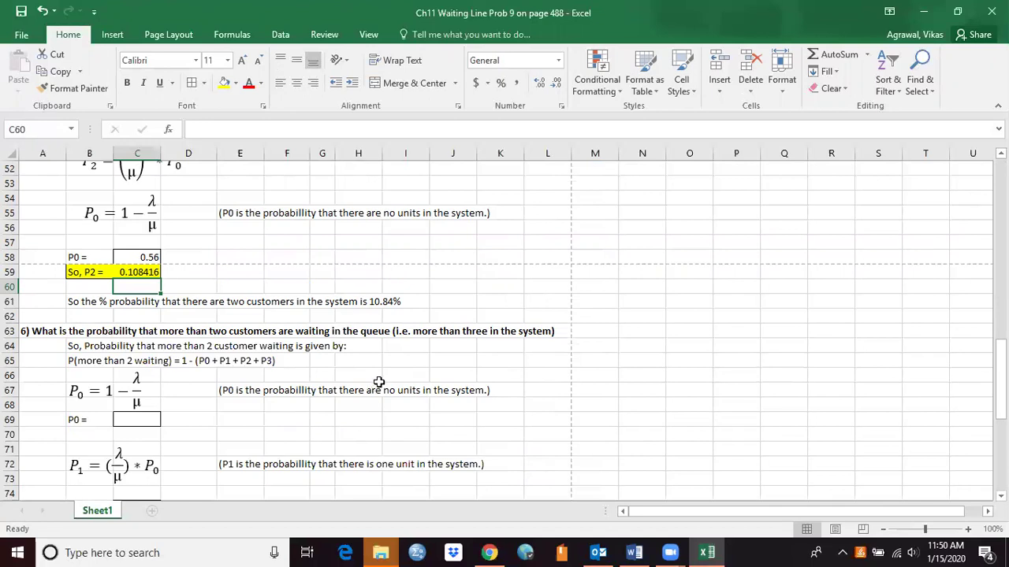
{"action": "scroll", "coordinate": [104, 403], "scroll_direction": "down", "scroll_amount": 2}
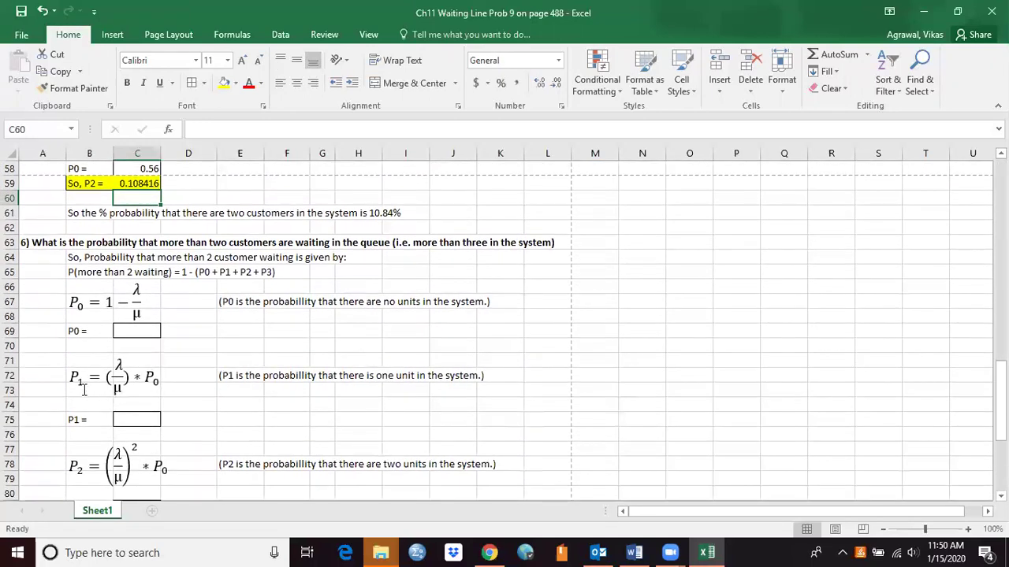
{"action": "scroll", "coordinate": [87, 391], "scroll_direction": "down", "scroll_amount": 2}
{"action": "scroll", "coordinate": [78, 416], "scroll_direction": "down", "scroll_amount": 2}
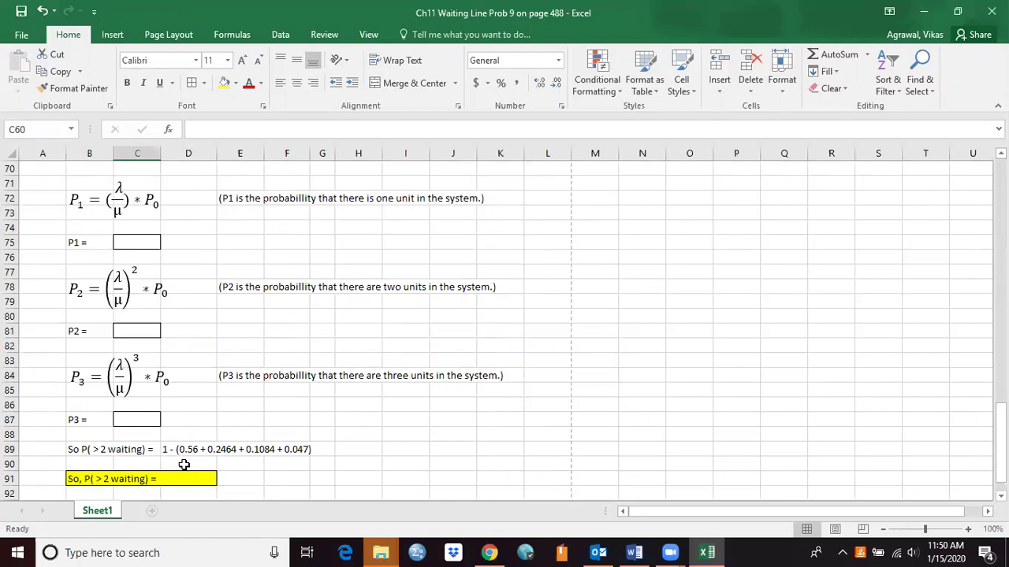
{"action": "scroll", "coordinate": [187, 429], "scroll_direction": "up", "scroll_amount": 5}
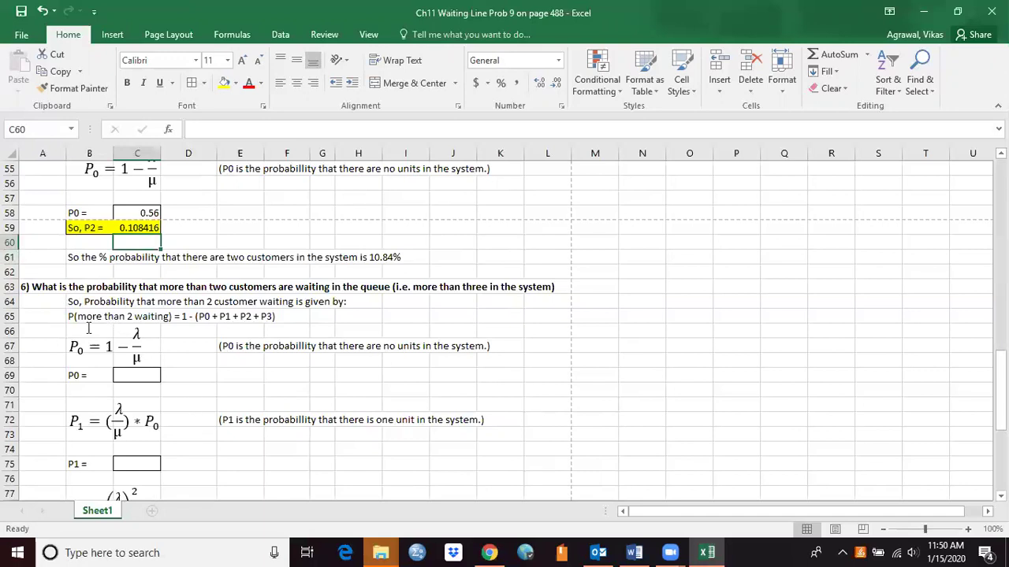
{"action": "left_click", "coordinate": [130, 376]}
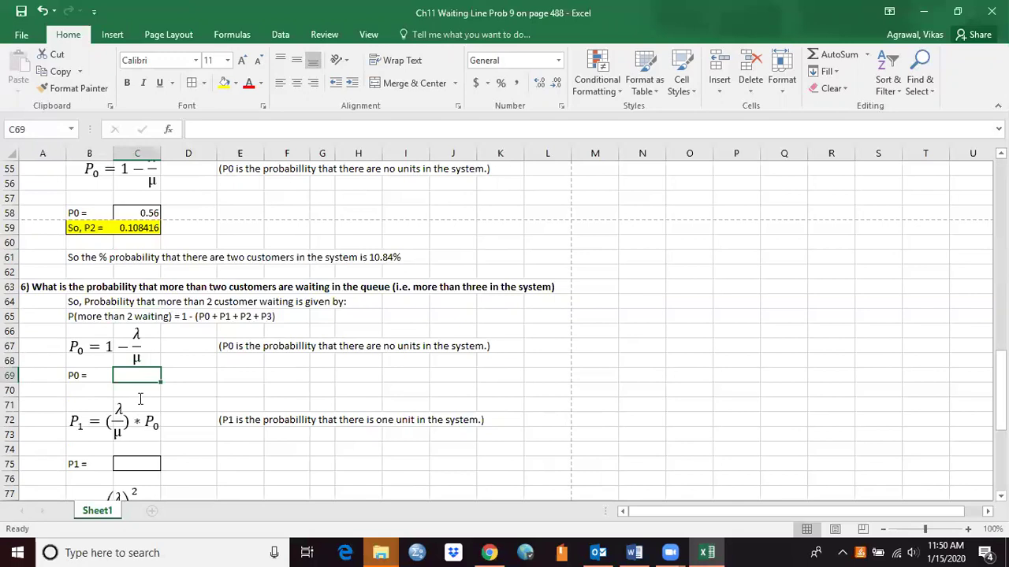
{"action": "type", "text": "="}
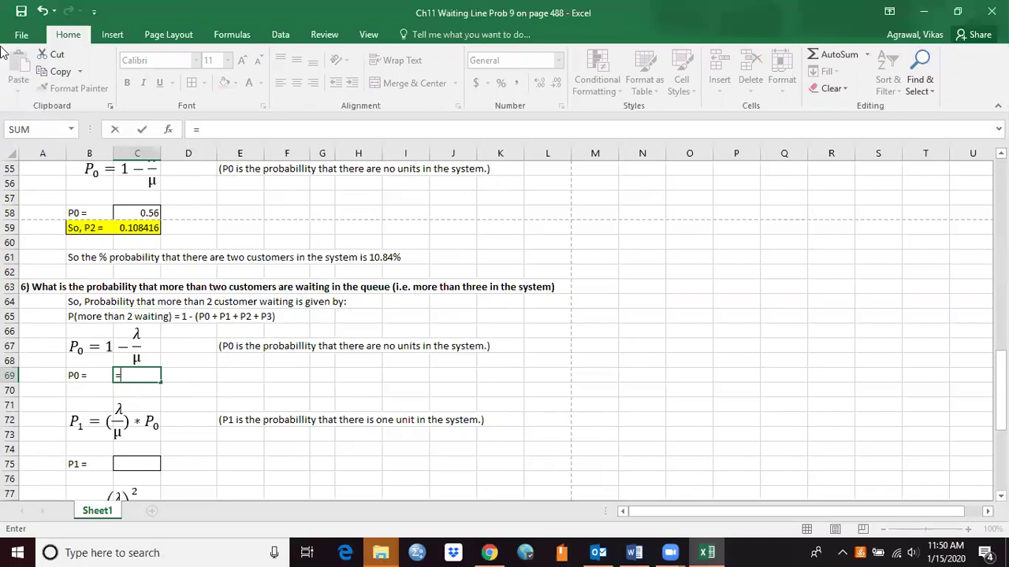
{"action": "left_click", "coordinate": [150, 213]}
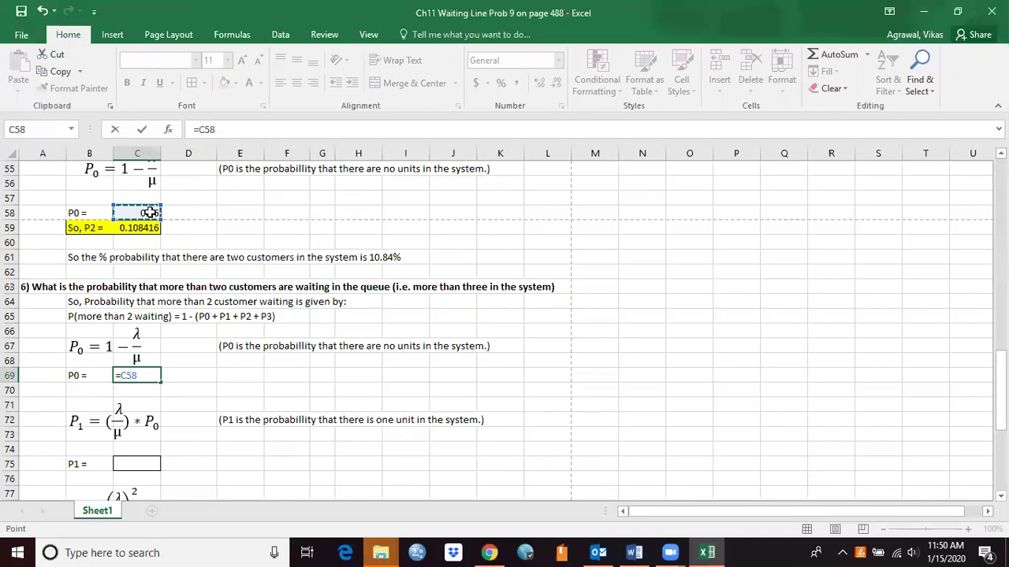
{"action": "key", "text": "Return"}
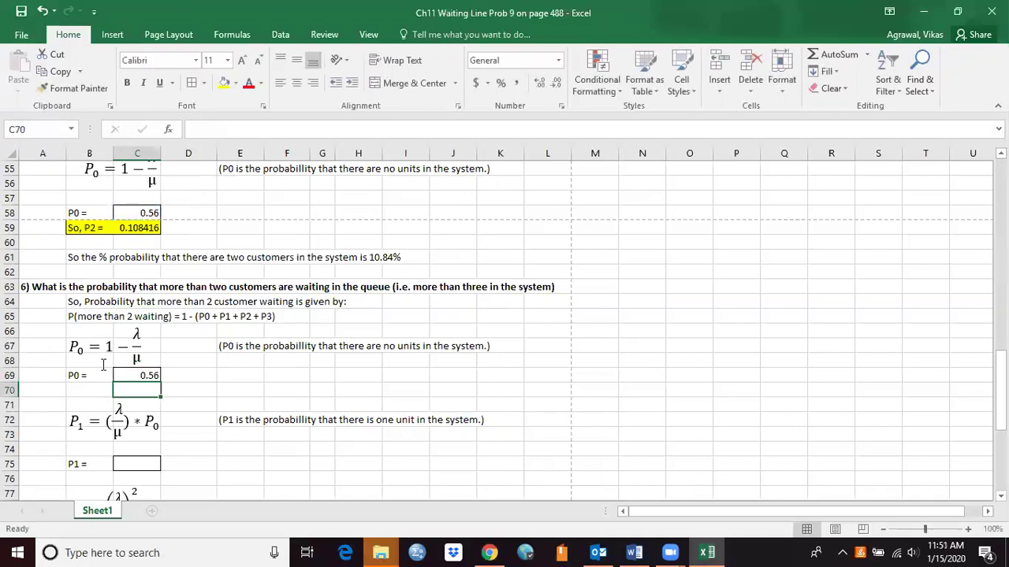
Calculate the probability of one unit in the system, P1, in C75 with the formula =(C8/C9)*C69
{"action": "left_click", "coordinate": [137, 465]}
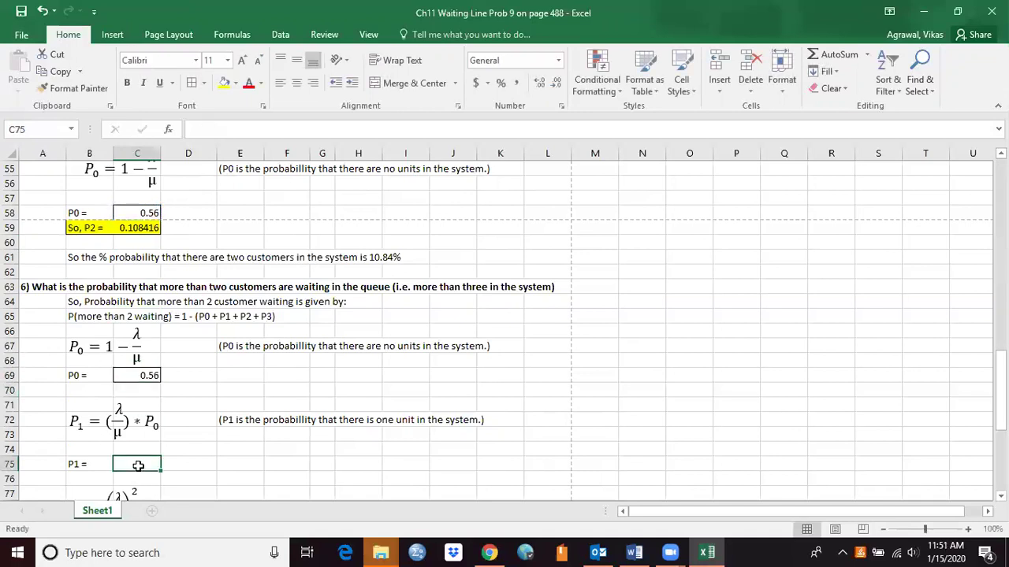
{"action": "type", "text": "=("}
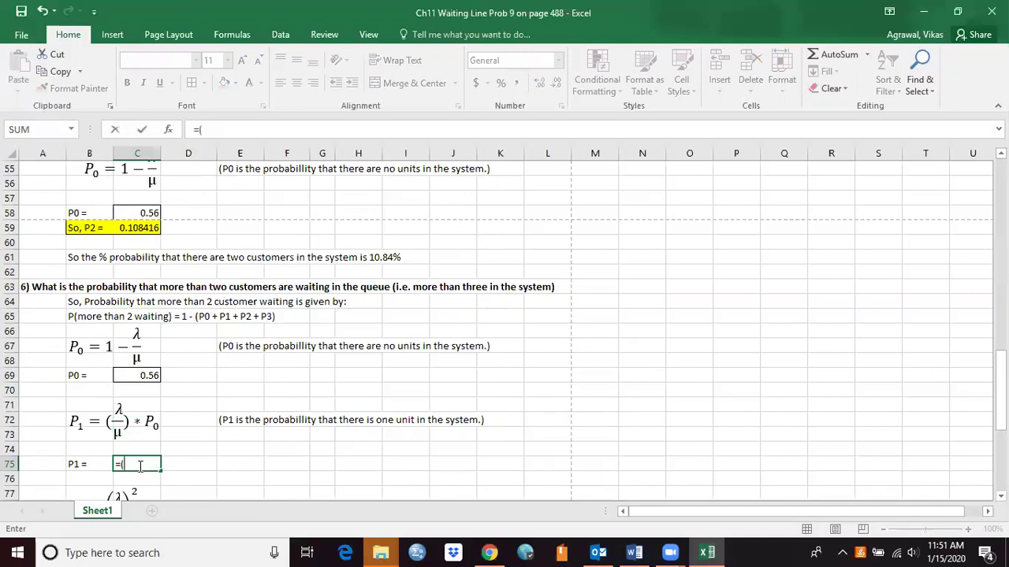
{"action": "scroll", "coordinate": [265, 403], "scroll_direction": "up", "scroll_amount": 18}
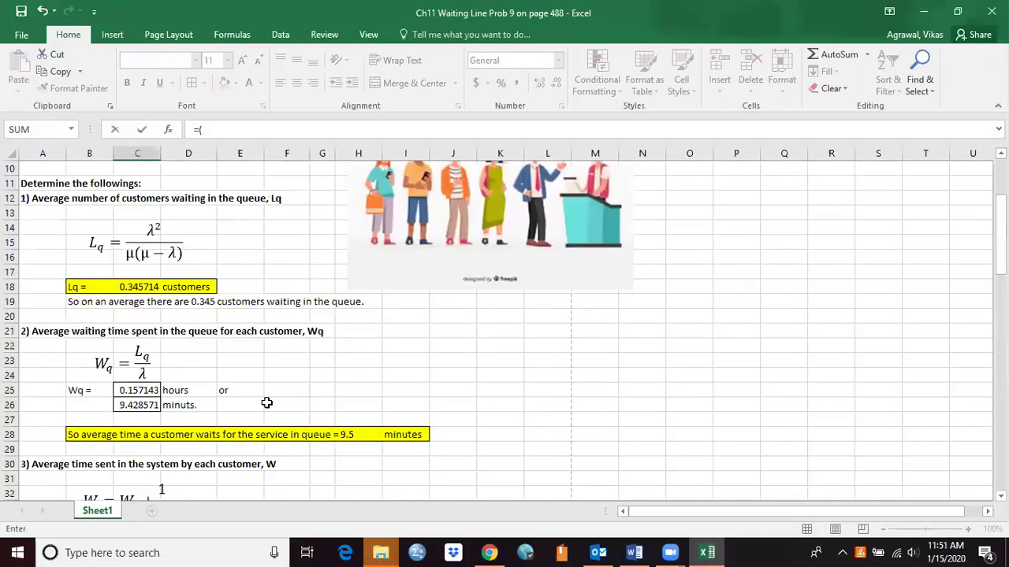
{"action": "left_click", "coordinate": [137, 272]}
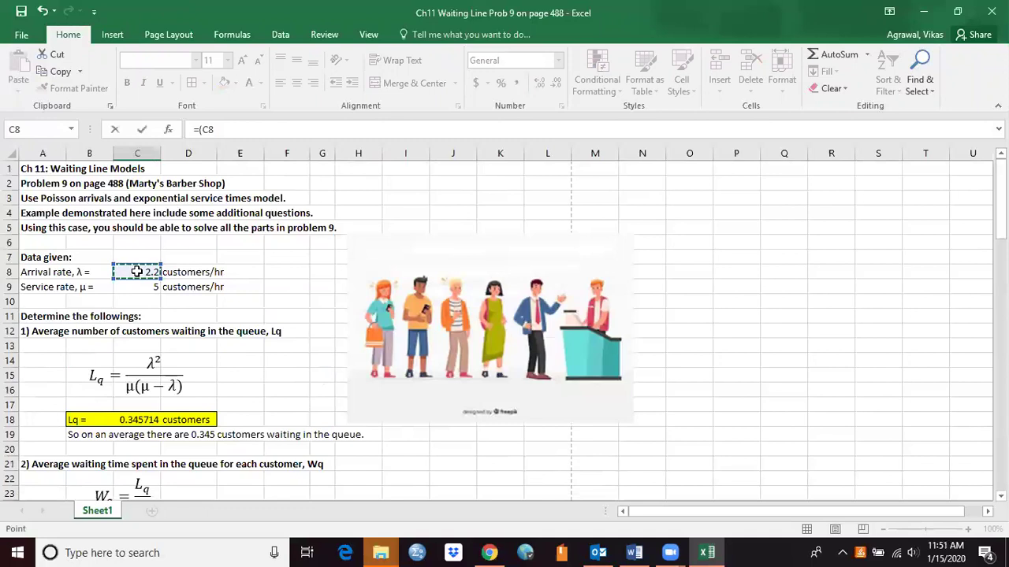
{"action": "type", "text": "/"}
{"action": "left_click", "coordinate": [151, 286]}
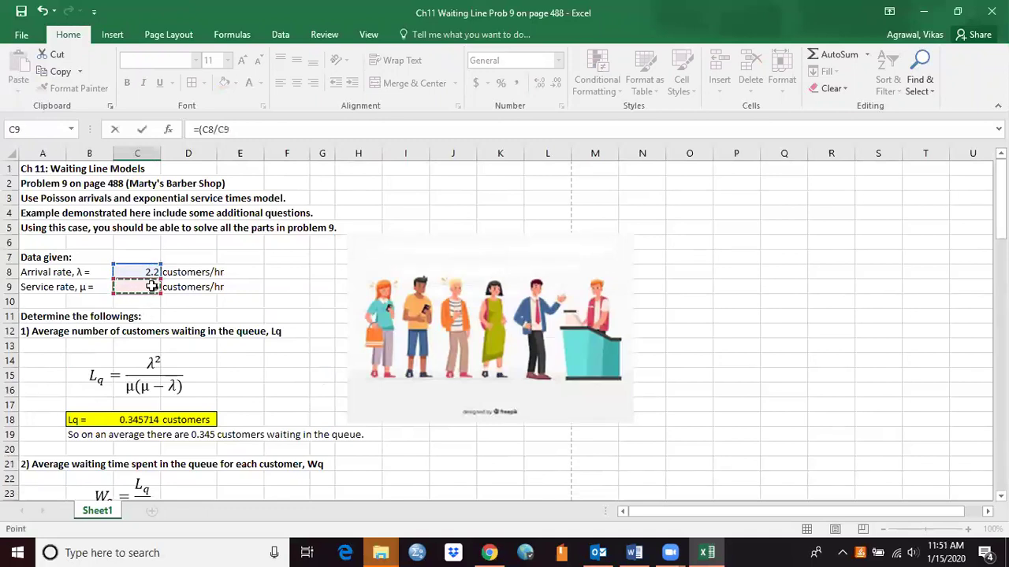
{"action": "type", "text": ")*"}
{"action": "scroll", "coordinate": [327, 314], "scroll_direction": "down", "scroll_amount": 15}
{"action": "scroll", "coordinate": [324, 313], "scroll_direction": "down", "scroll_amount": 4}
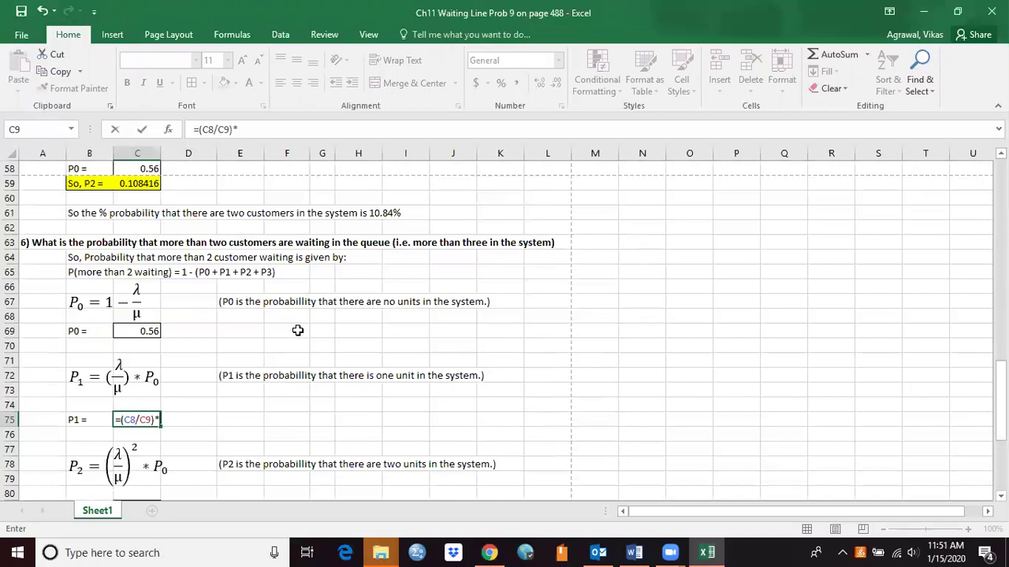
{"action": "left_click", "coordinate": [141, 332]}
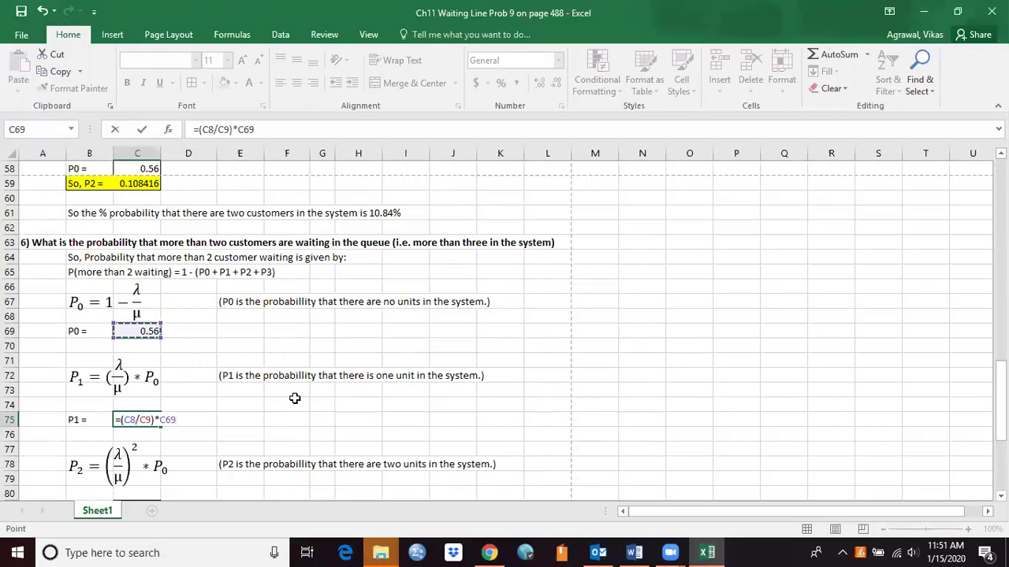
{"action": "key", "text": "Return"}
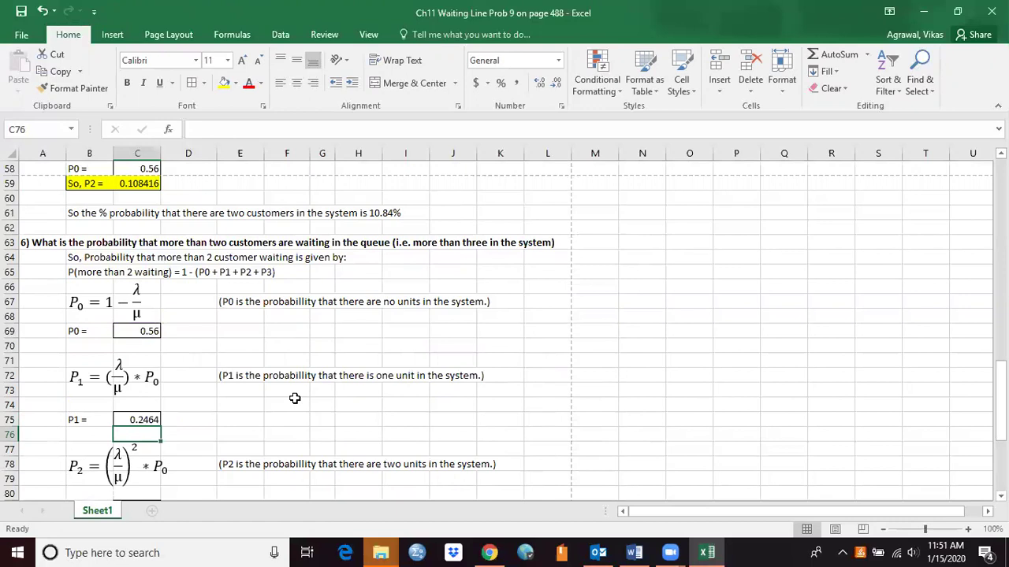
Fill in part 6's P2 cell C81 by referencing part 5's P2 result, with the formula =C59
{"action": "scroll", "coordinate": [354, 331], "scroll_direction": "down", "scroll_amount": 2}
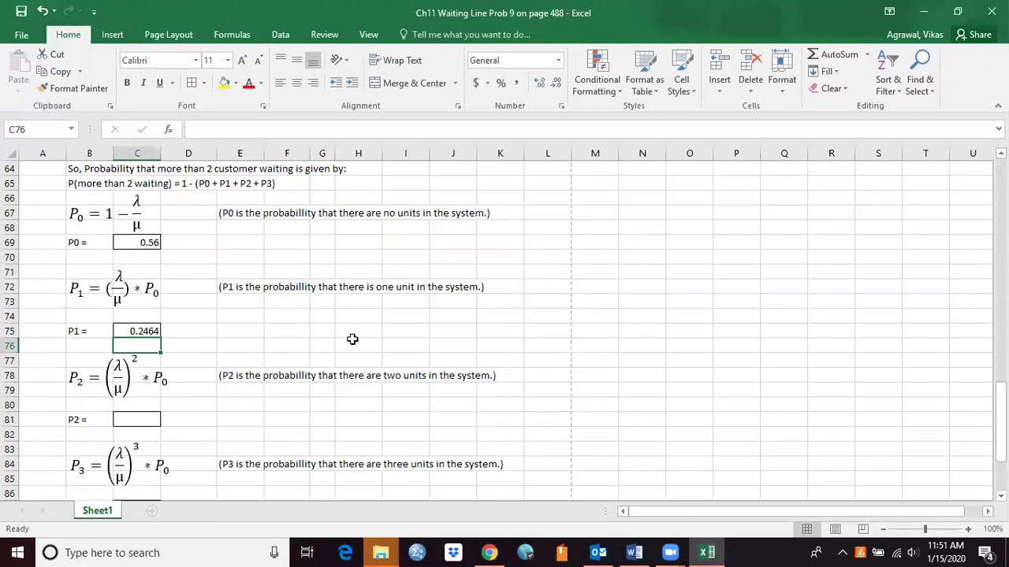
{"action": "left_click", "coordinate": [143, 331]}
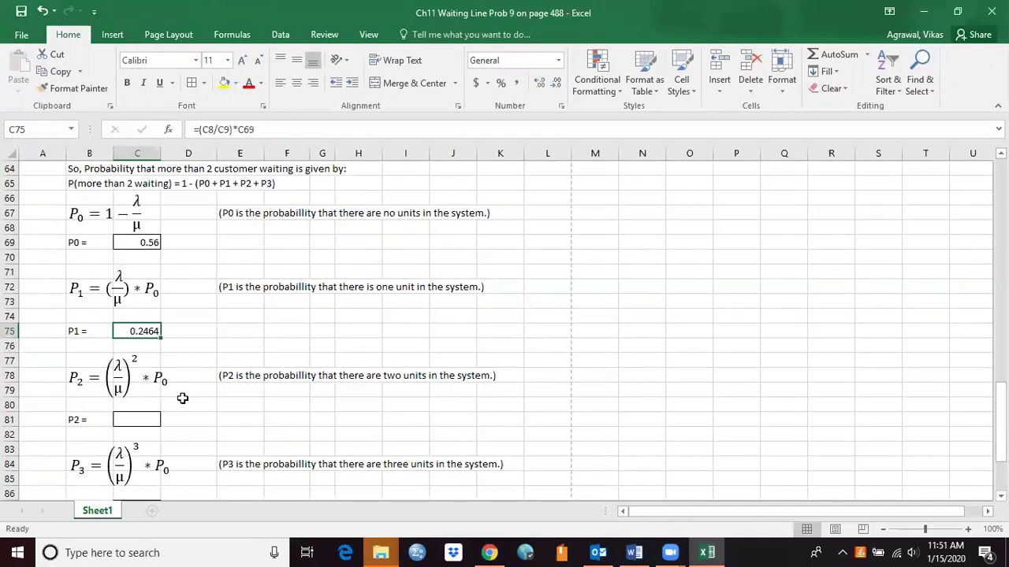
{"action": "left_click", "coordinate": [148, 422]}
{"action": "type", "text": "="}
{"action": "scroll", "coordinate": [134, 355], "scroll_direction": "up", "scroll_amount": 5}
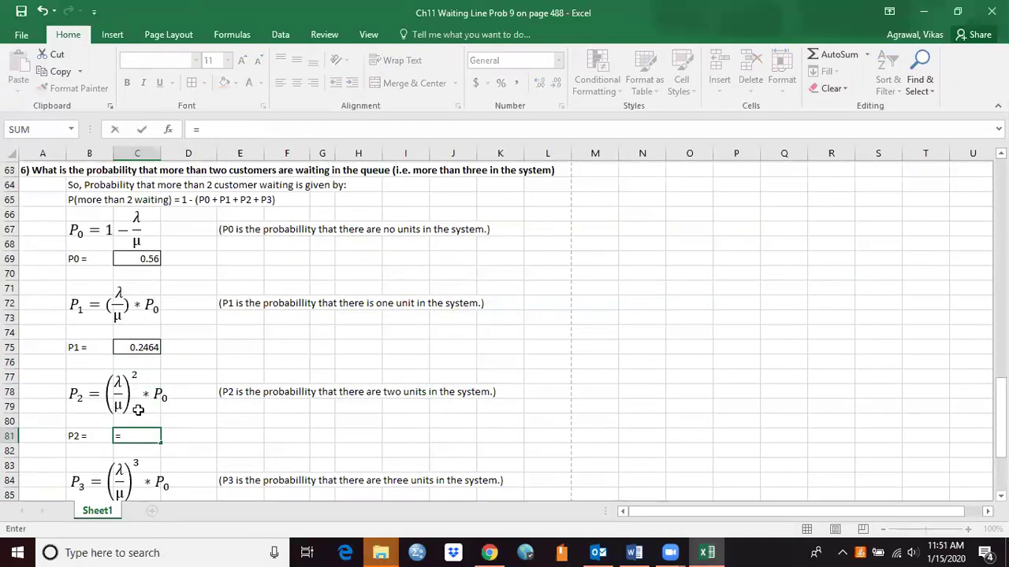
{"action": "left_click", "coordinate": [129, 319]}
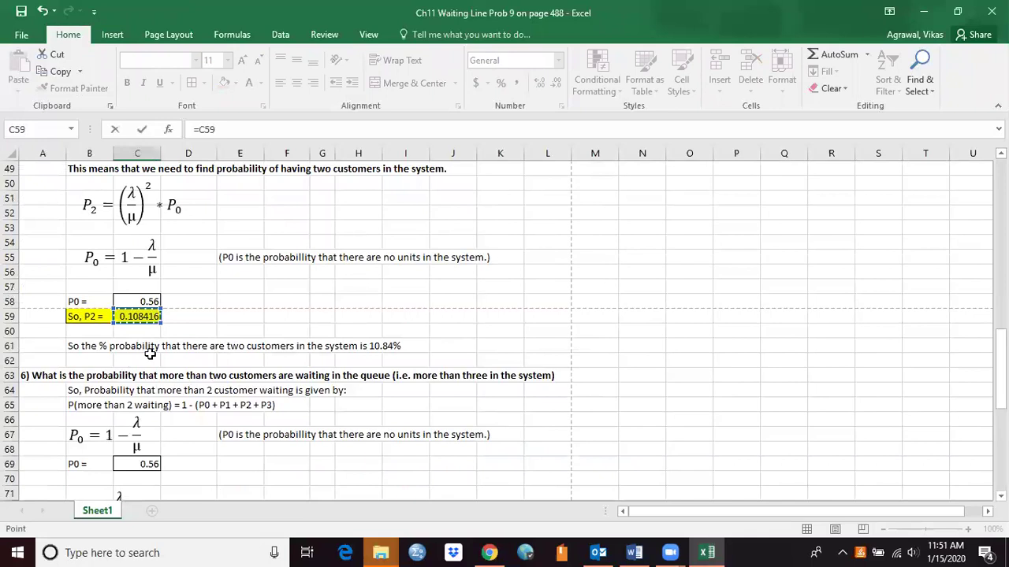
{"action": "key", "text": "Return"}
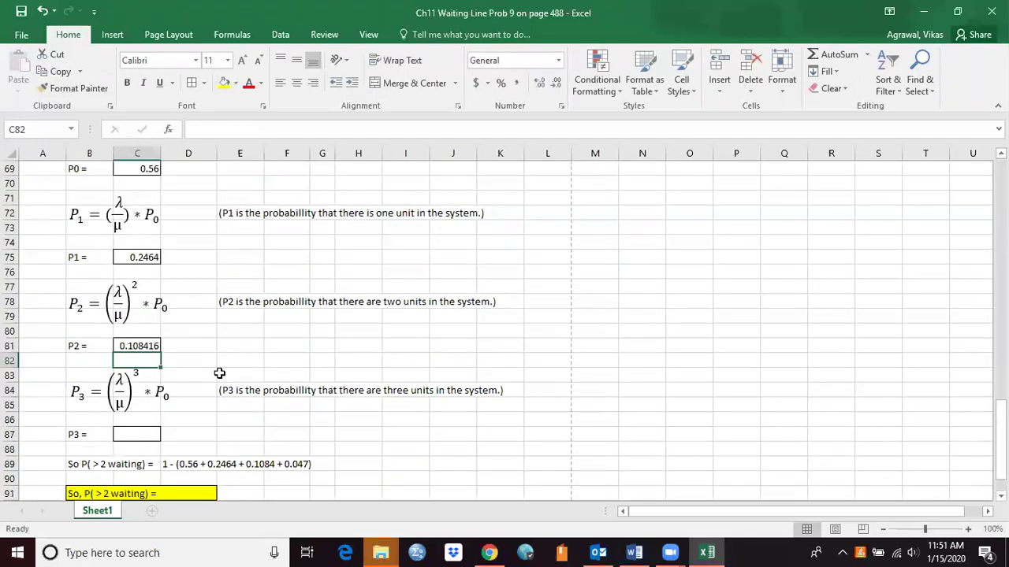
Try copying the P1 cell C75 into the P3 cell C87, and undo the paste
{"action": "left_click", "coordinate": [138, 436]}
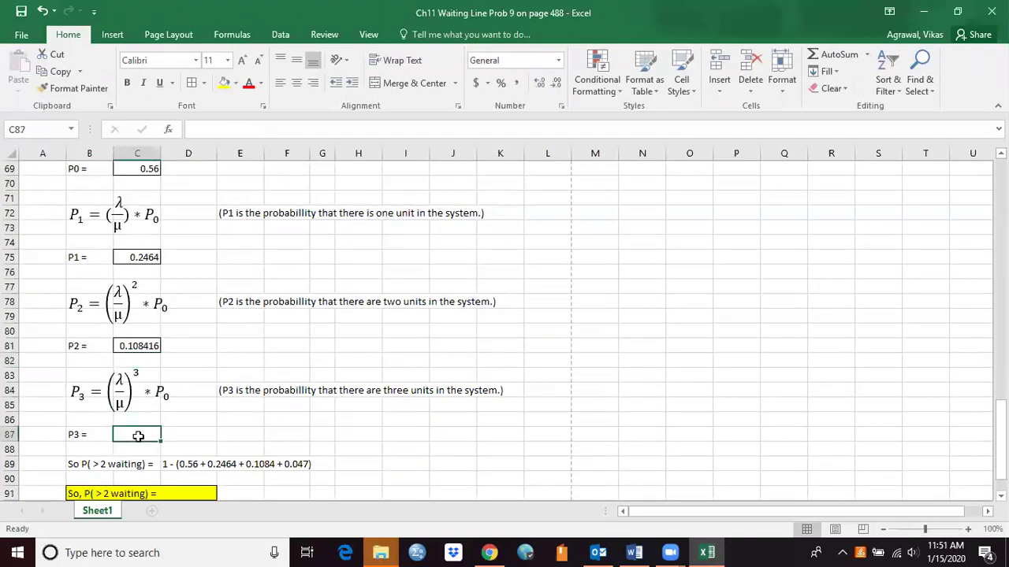
{"action": "left_click", "coordinate": [142, 257]}
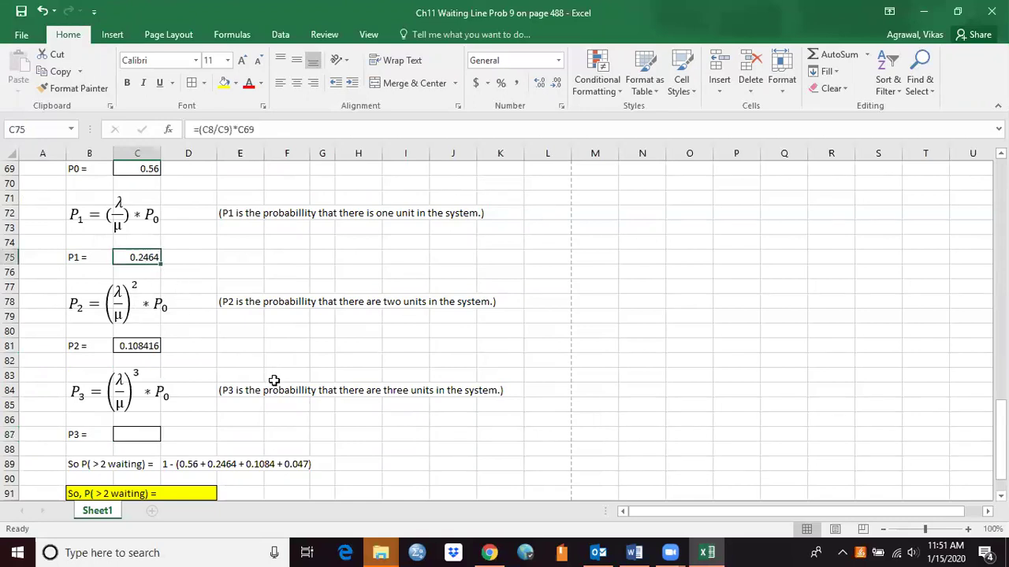
{"action": "key", "text": "ctrl+c"}
{"action": "left_click", "coordinate": [134, 434]}
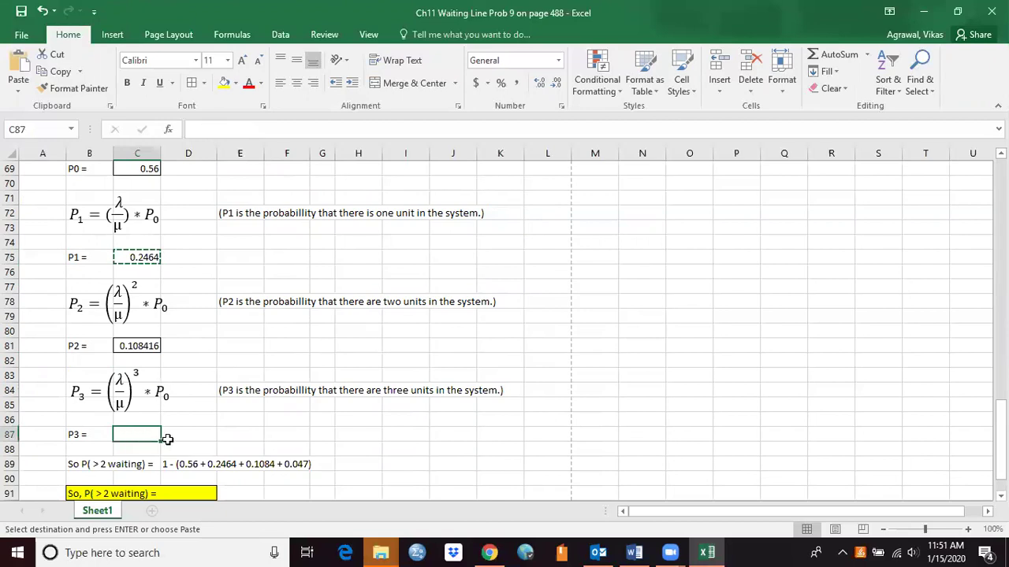
{"action": "key", "text": "ctrl+v"}
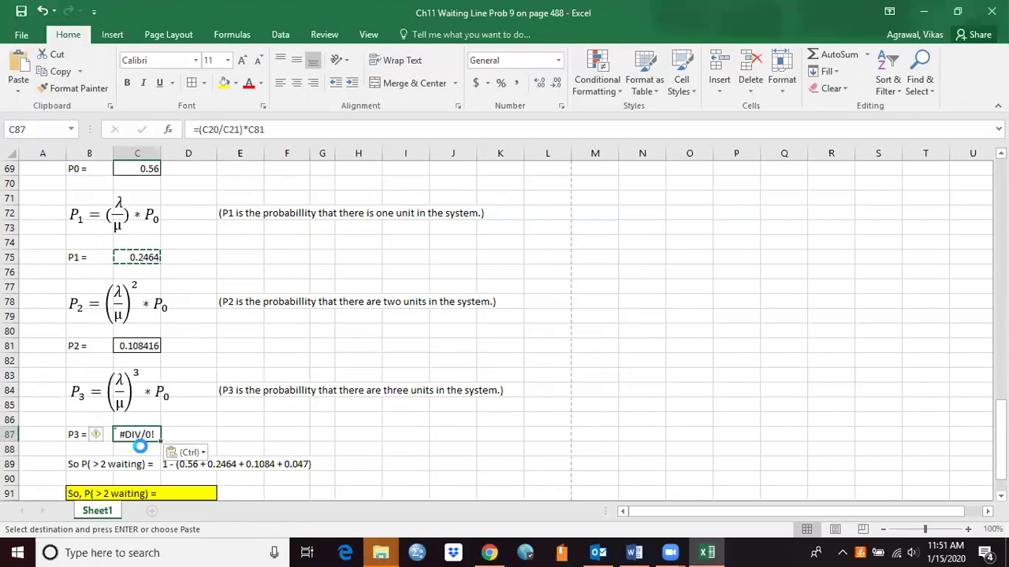
{"action": "key", "text": "ctrl+z"}
Copy the P1 formula text =(C8/C9)*C69 from C75 into the P3 cell C87, keeping its references unchanged
{"action": "left_click", "coordinate": [138, 261]}
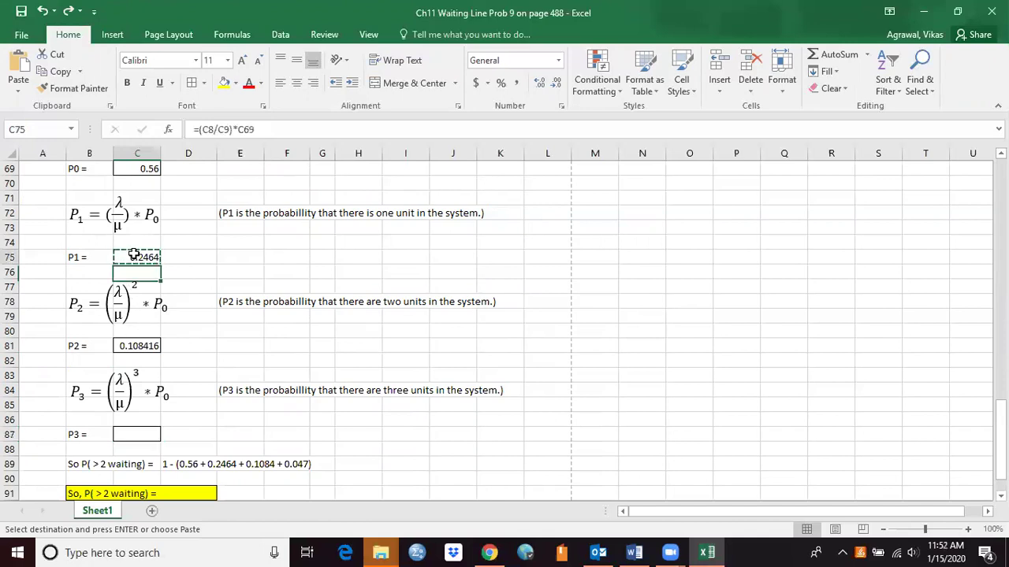
{"action": "right_click", "coordinate": [134, 260]}
{"action": "left_click", "coordinate": [130, 260]}
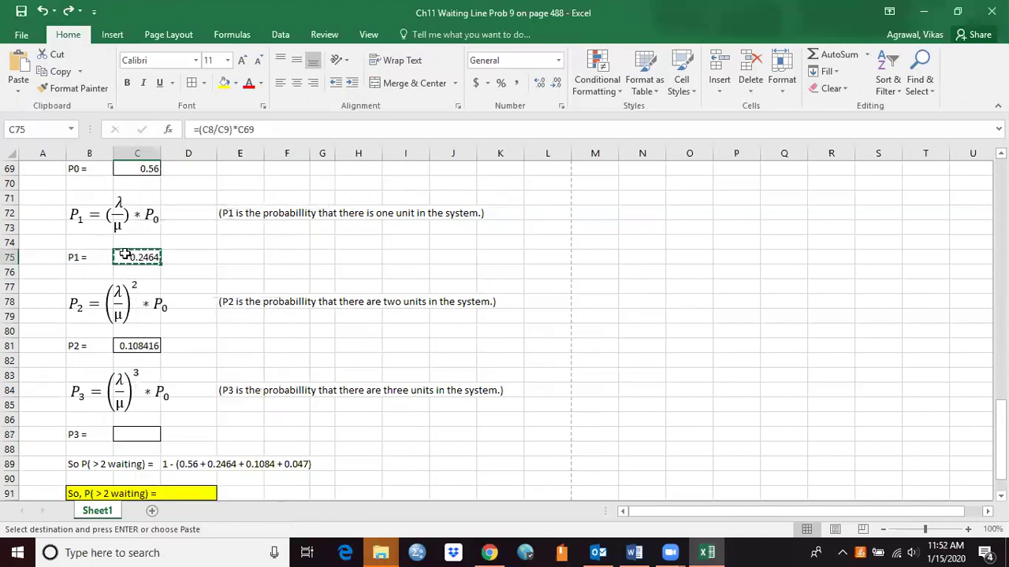
{"action": "left_click", "coordinate": [287, 127]}
{"action": "left_click_drag", "start_coordinate": [287, 127], "coordinate": [193, 129]}
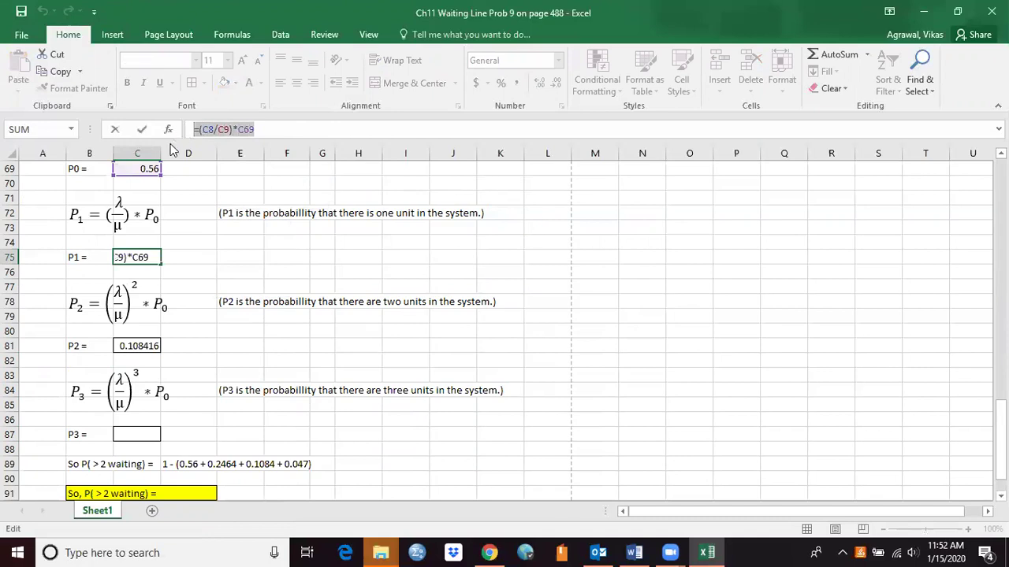
{"action": "left_click", "coordinate": [136, 438]}
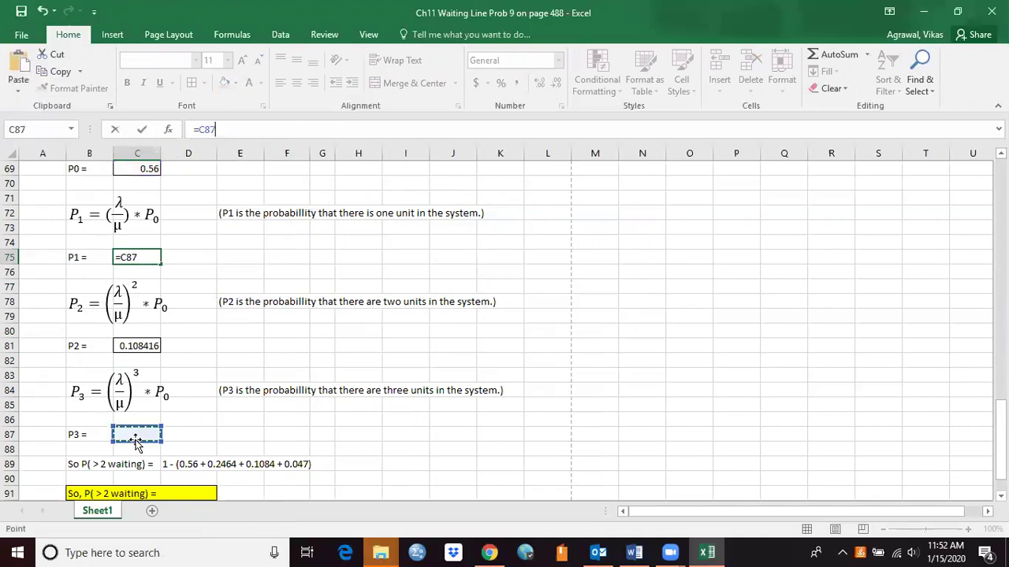
{"action": "key", "text": "Escape"}
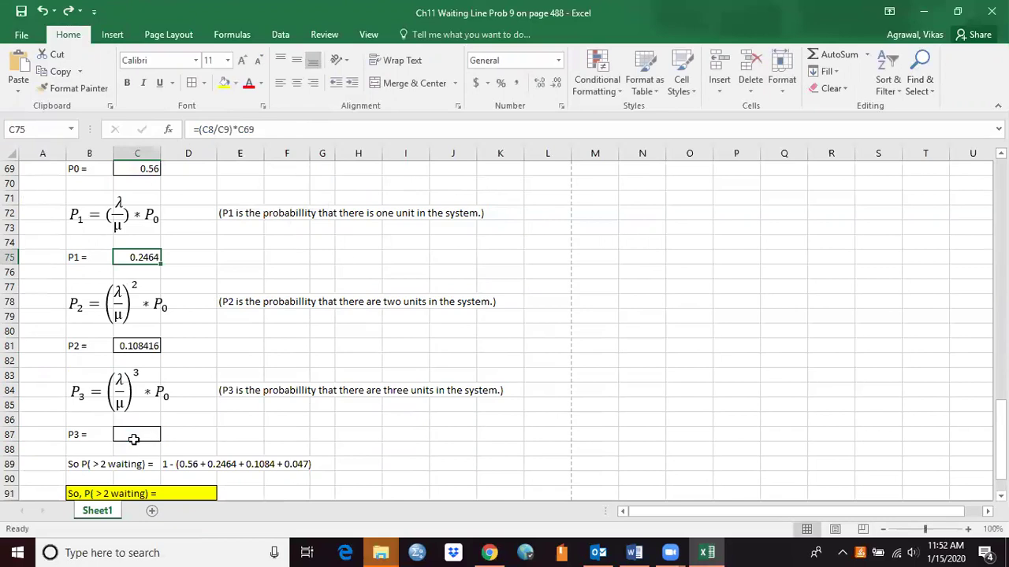
{"action": "left_click", "coordinate": [133, 434]}
{"action": "key", "text": "ctrl+v"}
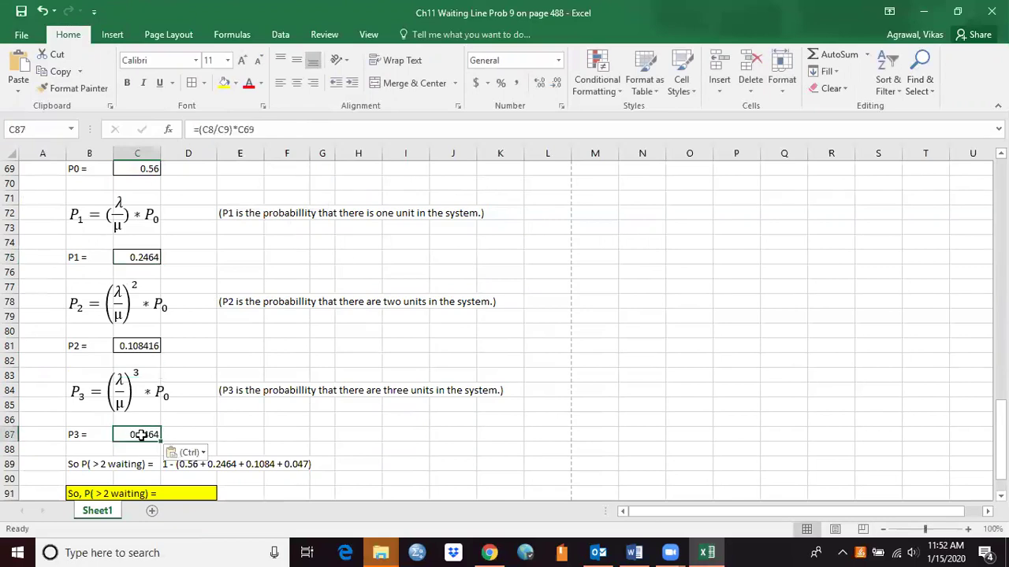
Finish the P3 calculation in C87 by cubing the λ/μ ratio, so the formula reads =((C8/C9)^3)*C69
{"action": "left_click", "coordinate": [233, 129]}
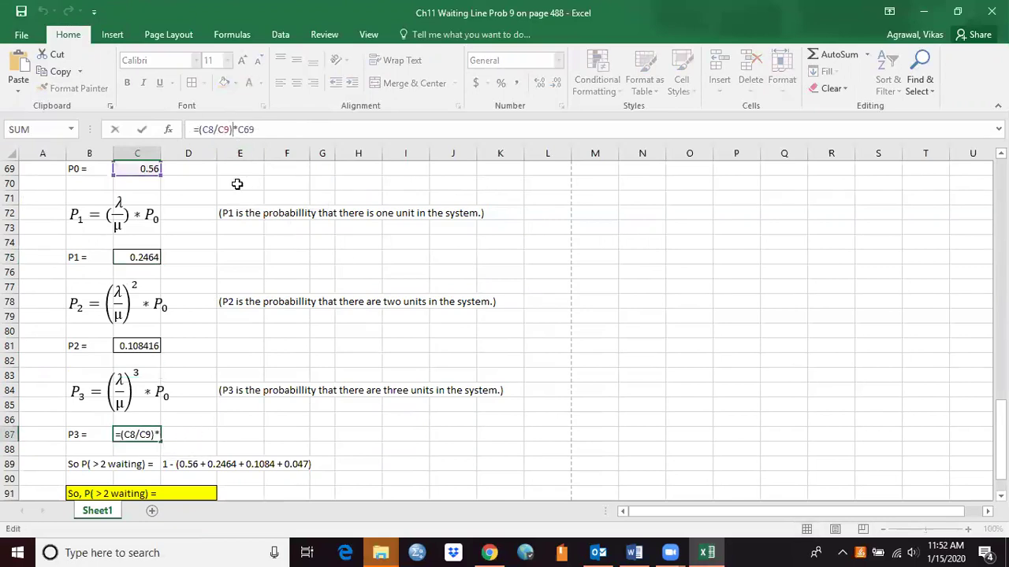
{"action": "type", "text": "^3"}
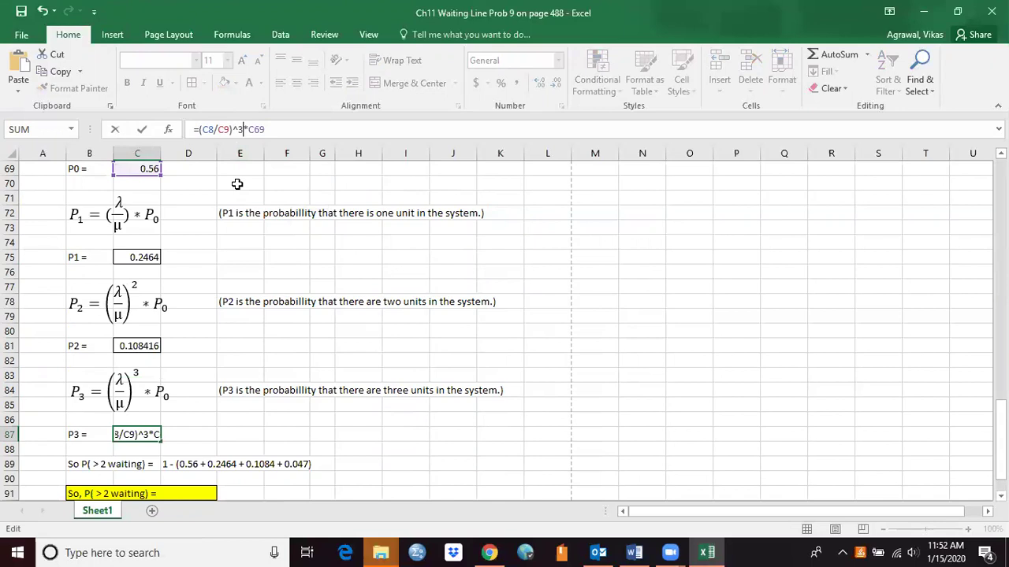
{"action": "type", "text": ")"}
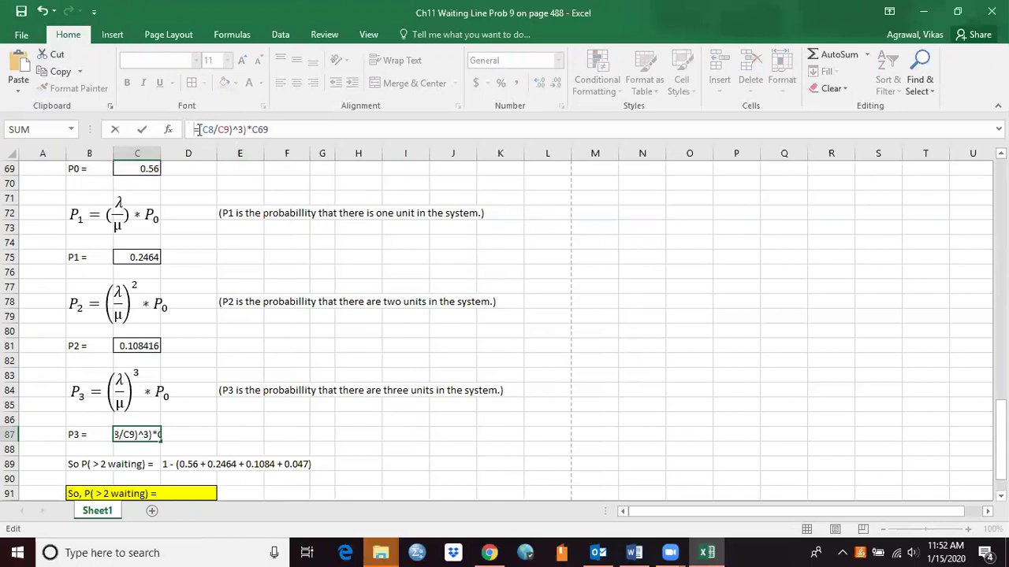
{"action": "type", "text": "("}
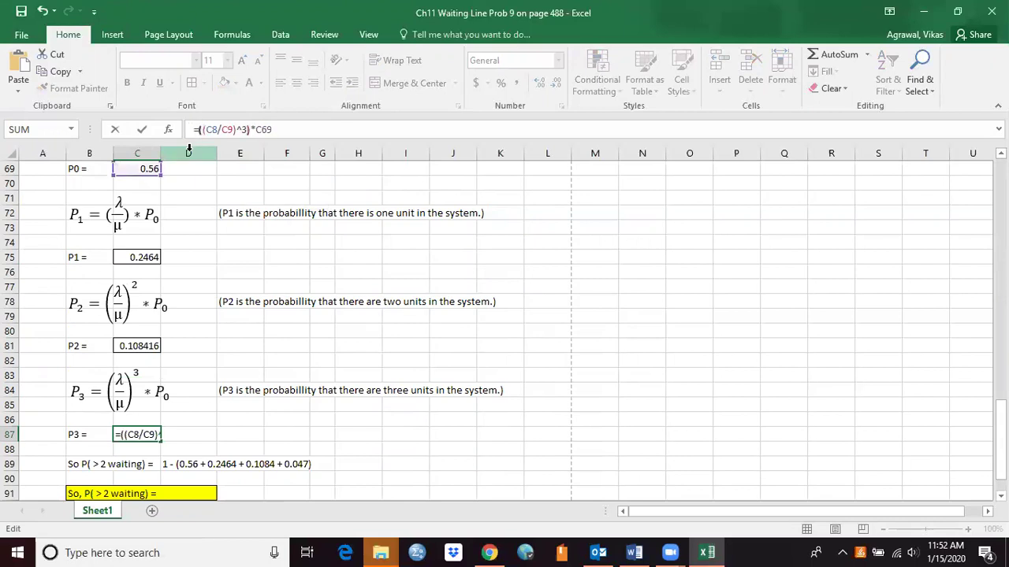
{"action": "key", "text": "Return"}
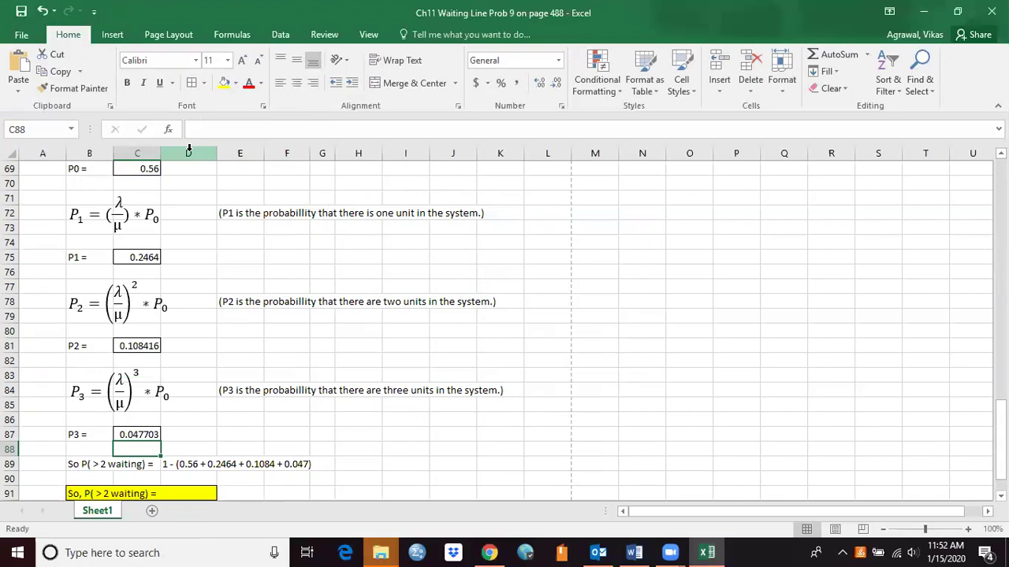
Review part 6's P0 to P3 values against the written expression for more than two customers waiting in row 89
{"action": "scroll", "coordinate": [275, 378], "scroll_direction": "down", "scroll_amount": 2}
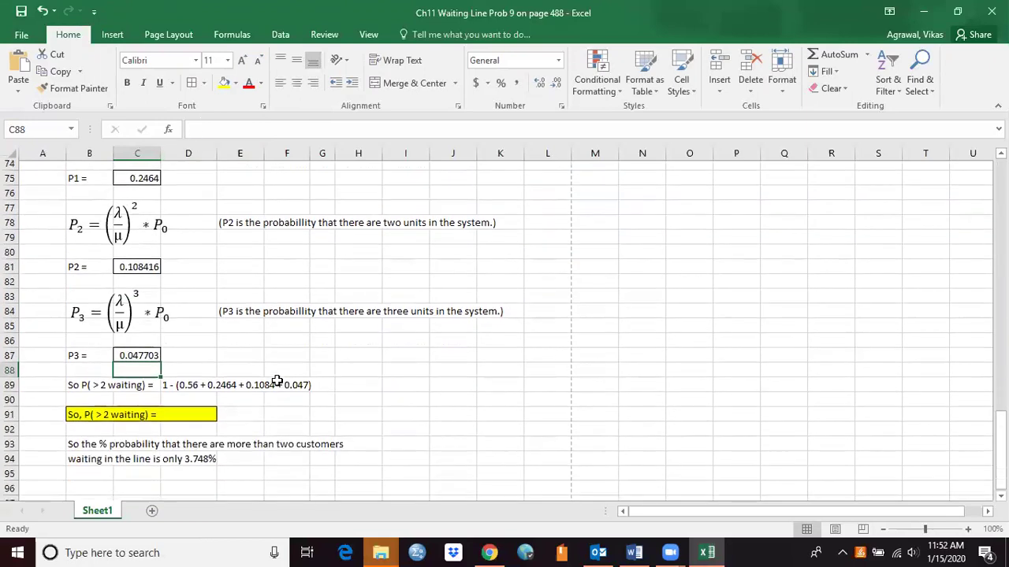
{"action": "scroll", "coordinate": [275, 383], "scroll_direction": "up", "scroll_amount": 1}
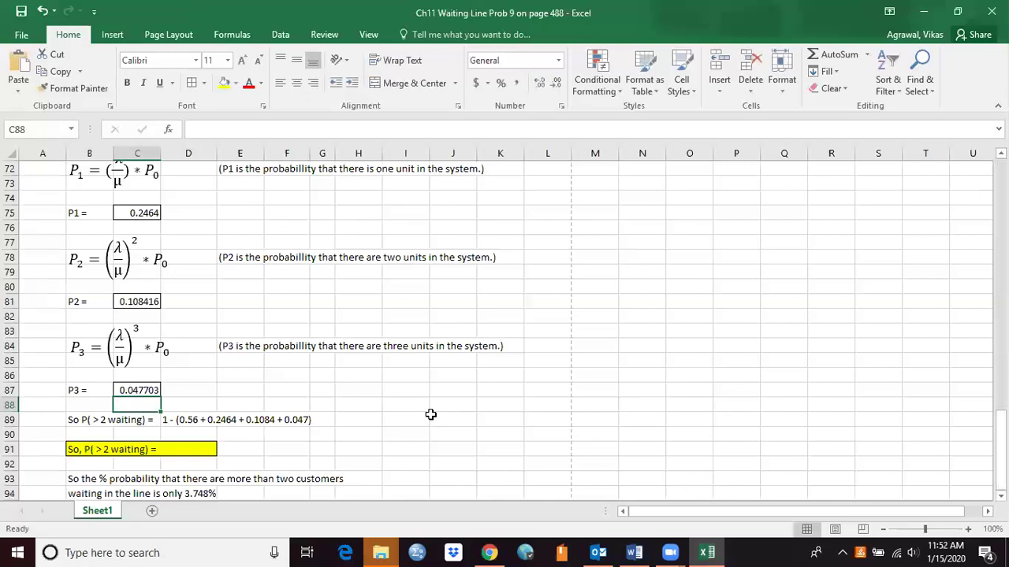
{"action": "scroll", "coordinate": [432, 406], "scroll_direction": "down", "scroll_amount": 1}
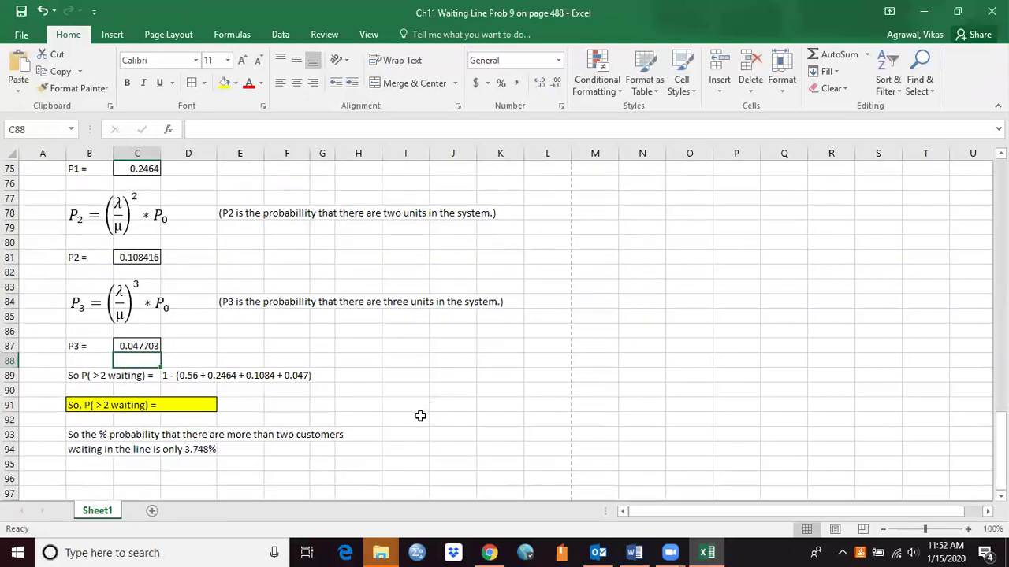
{"action": "scroll", "coordinate": [420, 416], "scroll_direction": "up", "scroll_amount": 2}
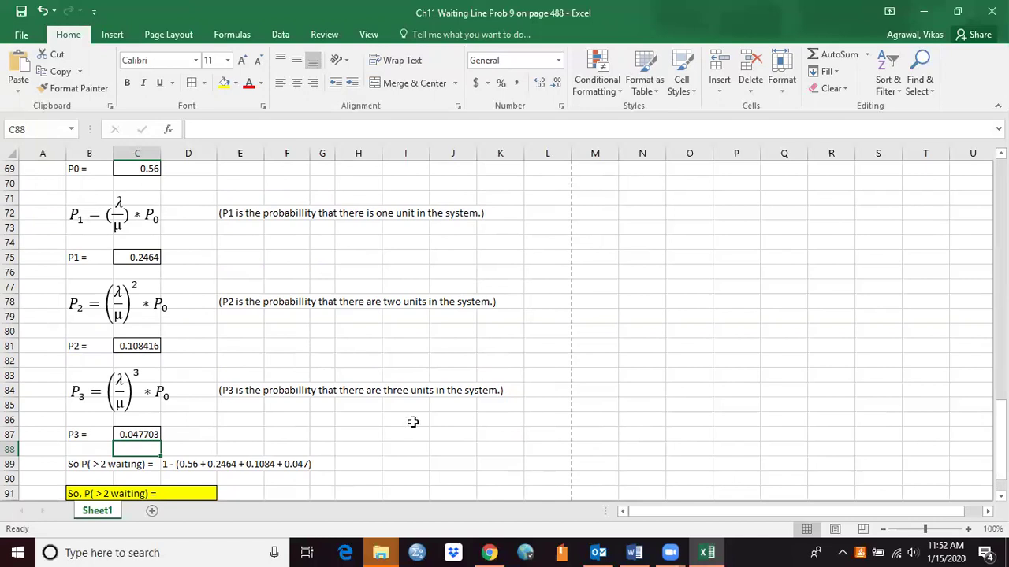
{"action": "scroll", "coordinate": [413, 422], "scroll_direction": "up", "scroll_amount": 1}
{"action": "scroll", "coordinate": [408, 427], "scroll_direction": "down", "scroll_amount": 2}
{"action": "scroll", "coordinate": [411, 432], "scroll_direction": "down", "scroll_amount": 2}
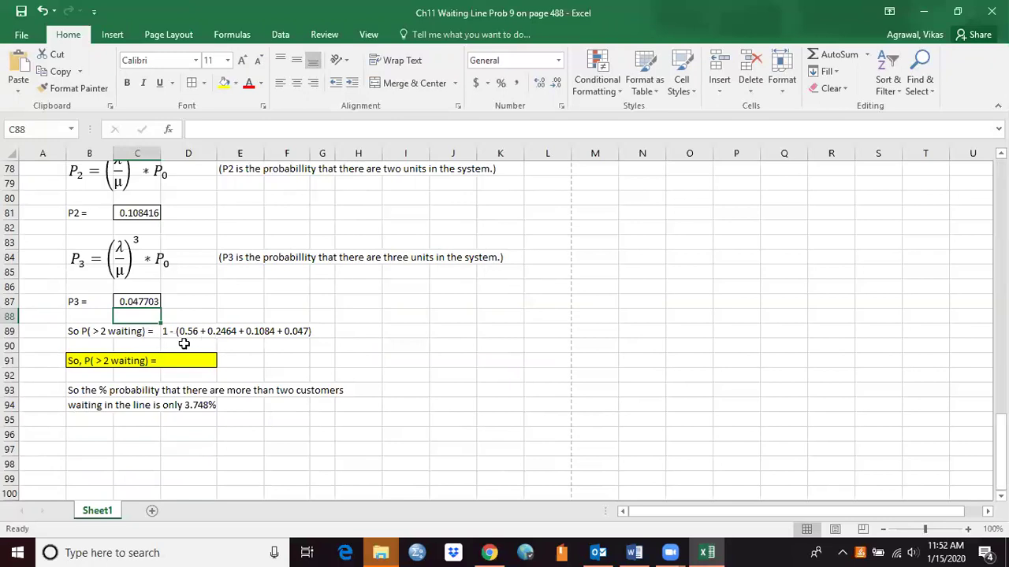
{"action": "scroll", "coordinate": [183, 344], "scroll_direction": "up", "scroll_amount": 3}
{"action": "scroll", "coordinate": [181, 345], "scroll_direction": "up", "scroll_amount": 2}
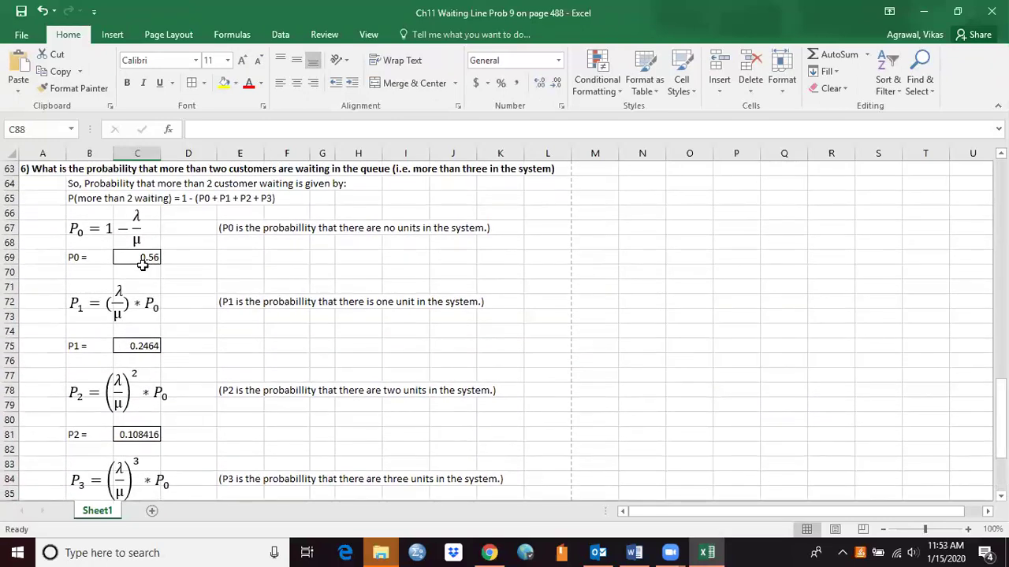
{"action": "scroll", "coordinate": [147, 370], "scroll_direction": "down", "scroll_amount": 3}
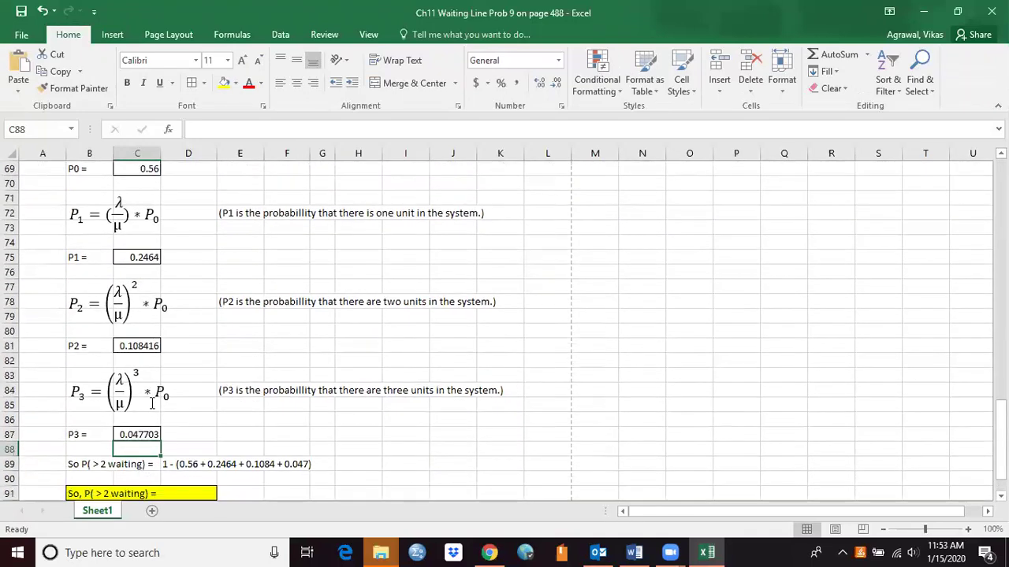
{"action": "scroll", "coordinate": [203, 459], "scroll_direction": "down", "scroll_amount": 1}
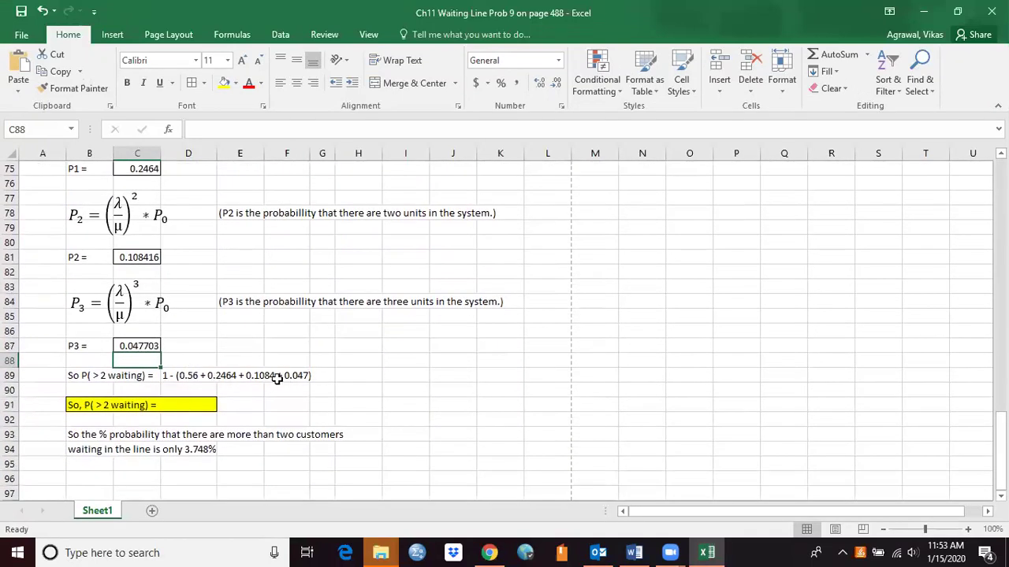
Begin the more-than-two-waiting probability formula in the highlighted cell D91 with =1-(
{"action": "left_click", "coordinate": [175, 403]}
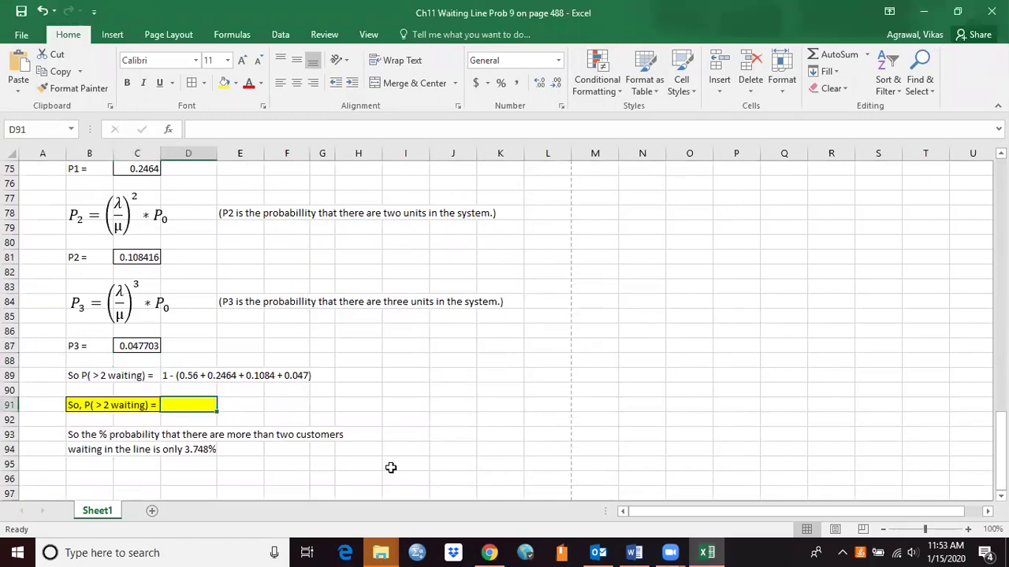
{"action": "type", "text": "1-("}
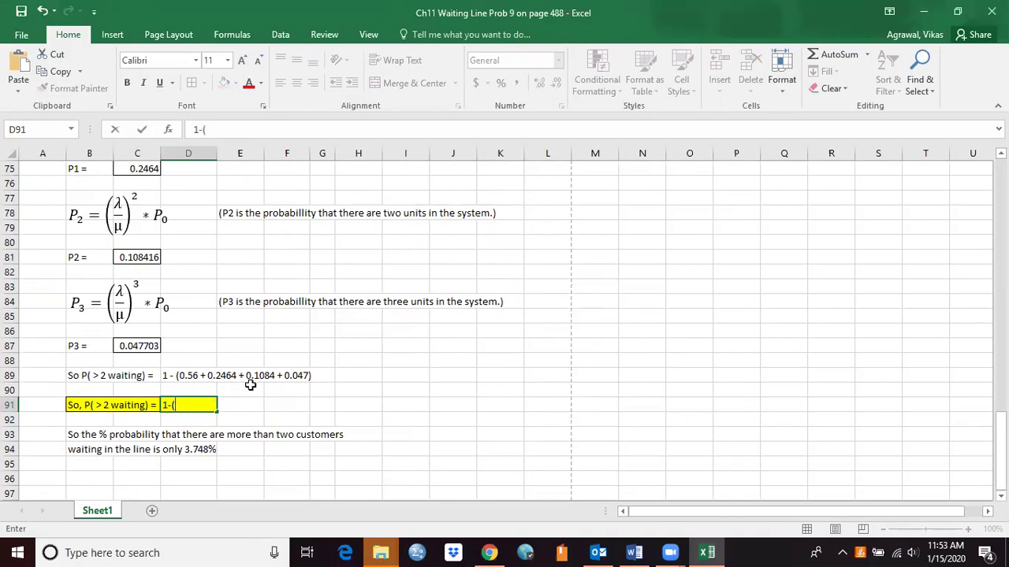
{"action": "scroll", "coordinate": [247, 383], "scroll_direction": "up", "scroll_amount": 4}
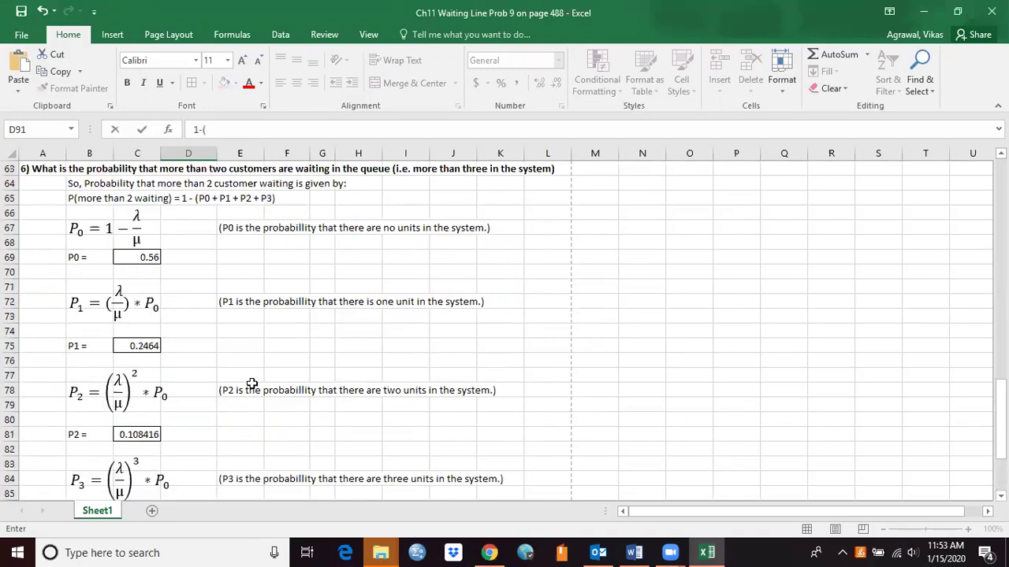
{"action": "left_click", "coordinate": [134, 258]}
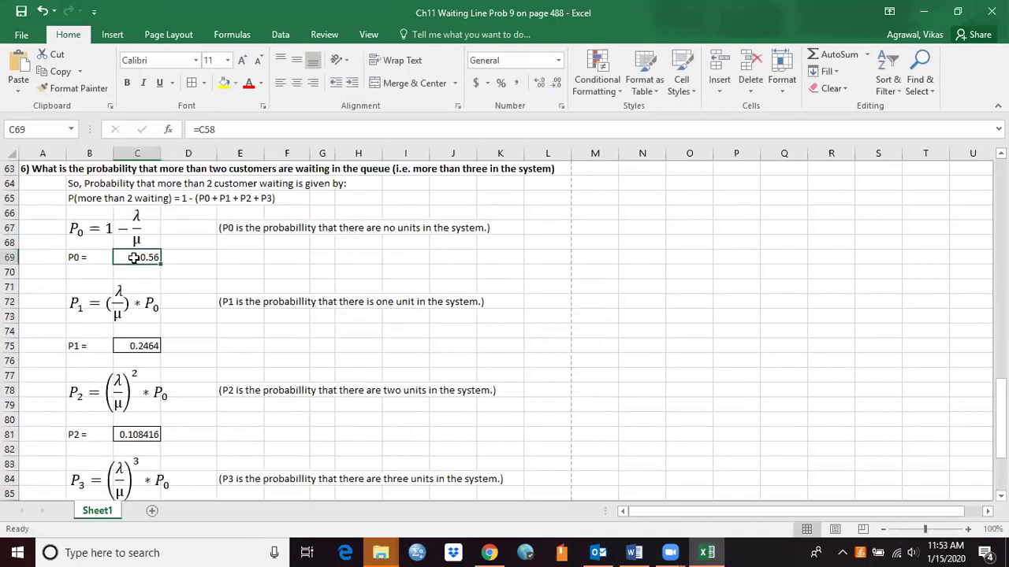
{"action": "scroll", "coordinate": [134, 258], "scroll_direction": "down", "scroll_amount": 6}
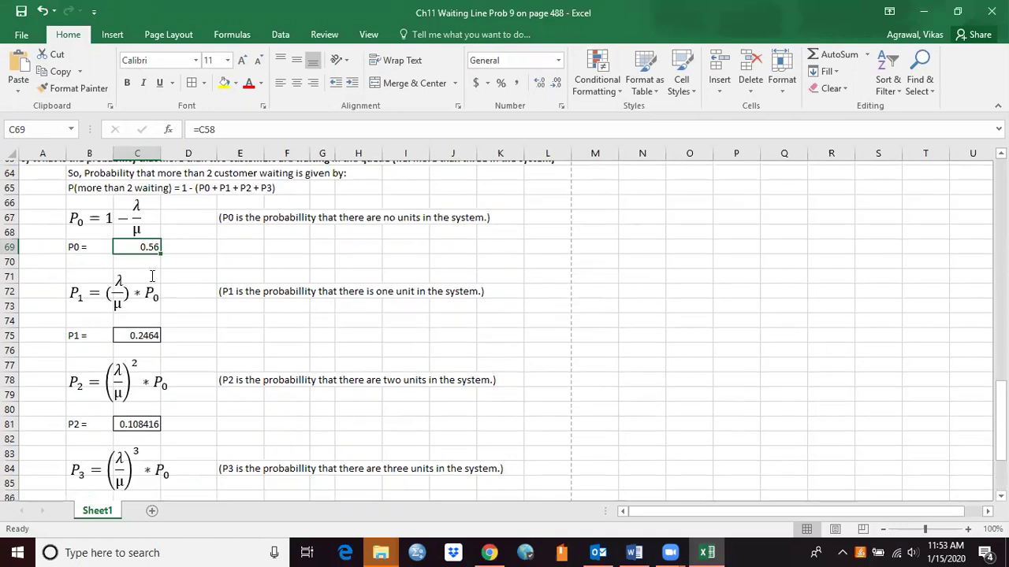
{"action": "left_click", "coordinate": [164, 317]}
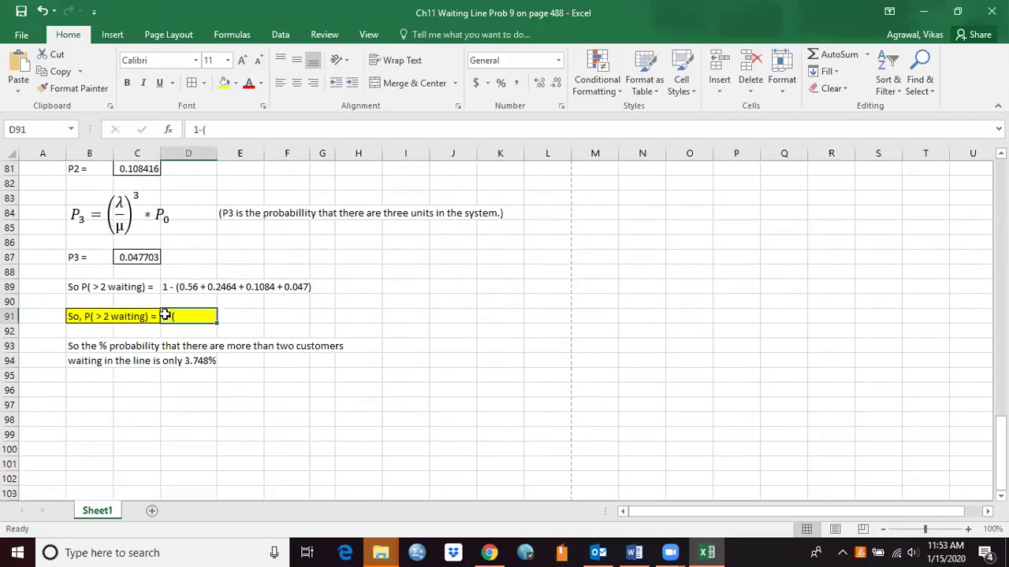
{"action": "double_click", "coordinate": [165, 316]}
{"action": "left_click", "coordinate": [161, 316]}
{"action": "type", "text": "="}
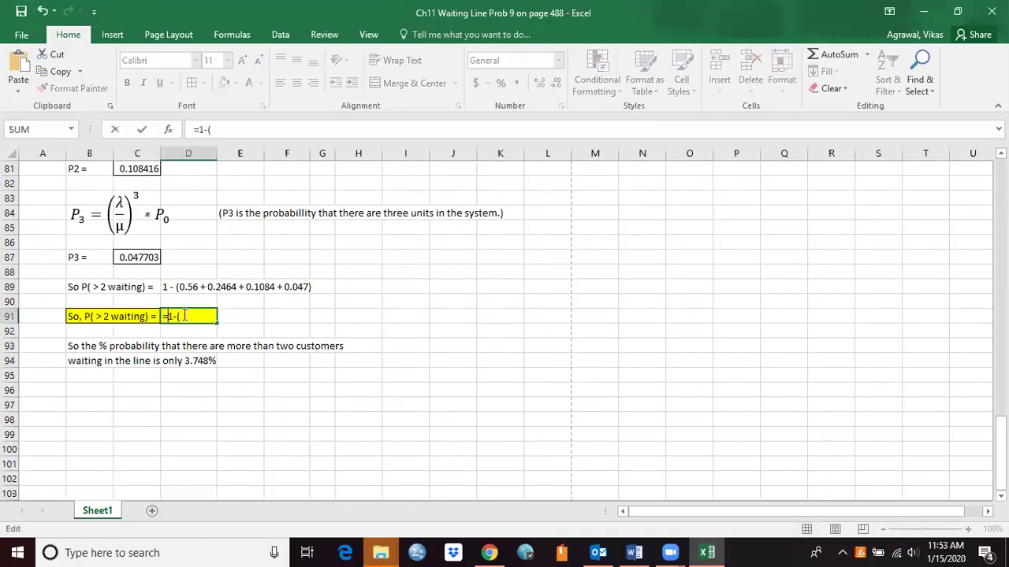
Complete the D91 formula by subtracting the sum of P0, P1, P2 and P3 from one, as =1-(C69+C75+C81+C87)
{"action": "scroll", "coordinate": [194, 314], "scroll_direction": "up", "scroll_amount": 5}
{"action": "left_click", "coordinate": [138, 216]}
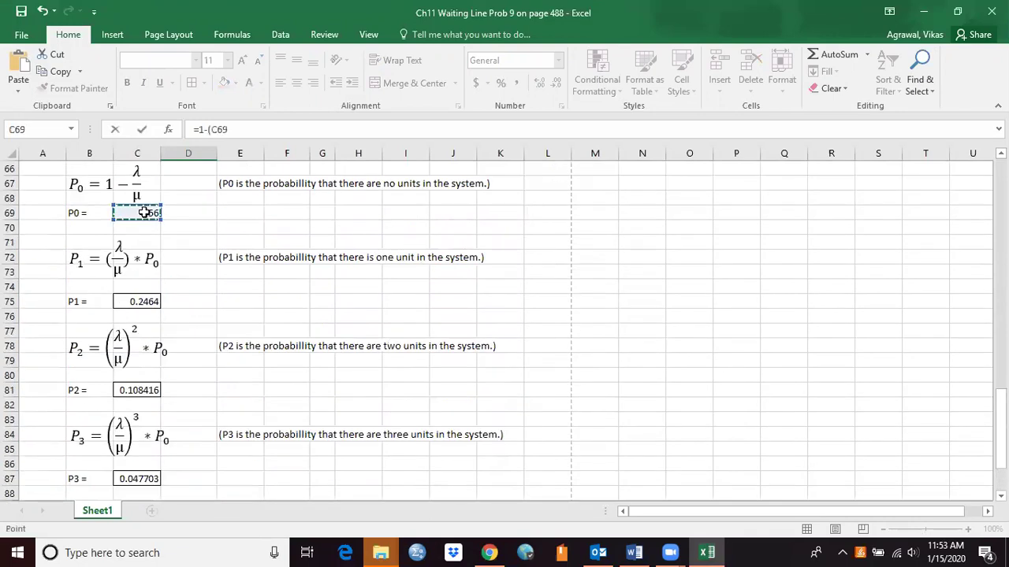
{"action": "type", "text": "+"}
{"action": "left_click", "coordinate": [147, 305]}
{"action": "type", "text": "+"}
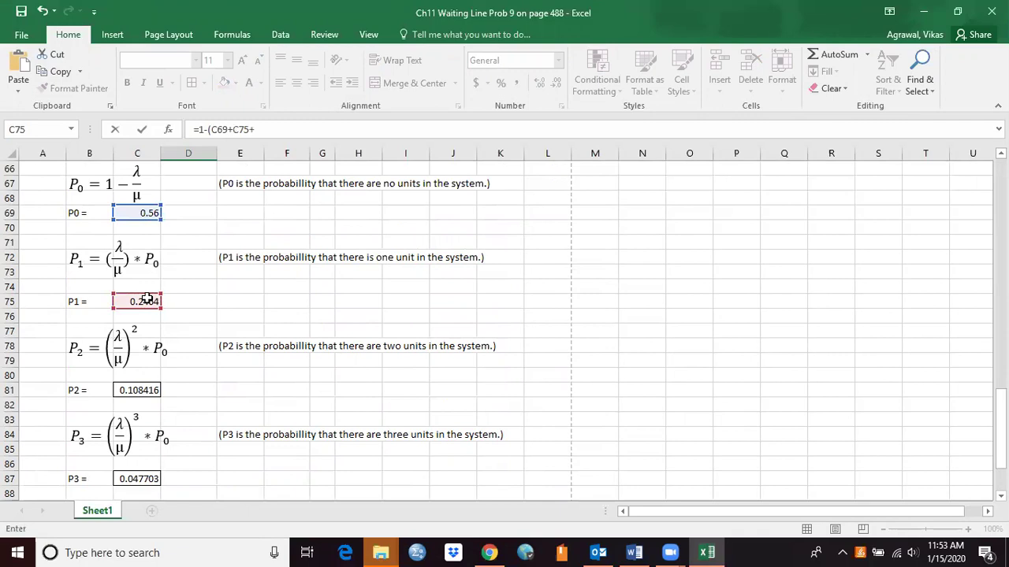
{"action": "left_click", "coordinate": [156, 396]}
{"action": "type", "text": "+"}
{"action": "left_click", "coordinate": [133, 479]}
{"action": "type", "text": "+"}
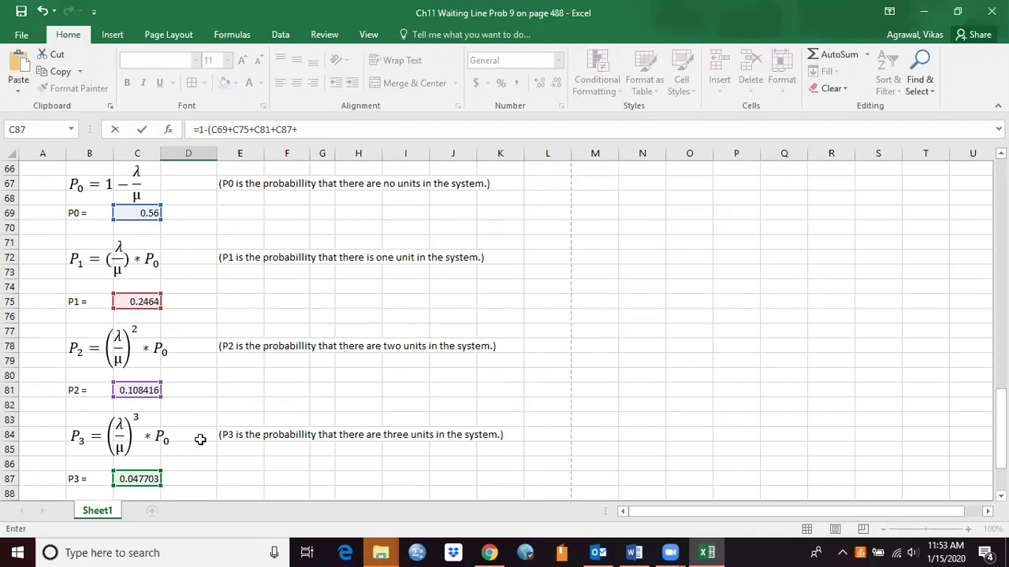
{"action": "left_click", "coordinate": [333, 130]}
{"action": "key", "text": "Return"}
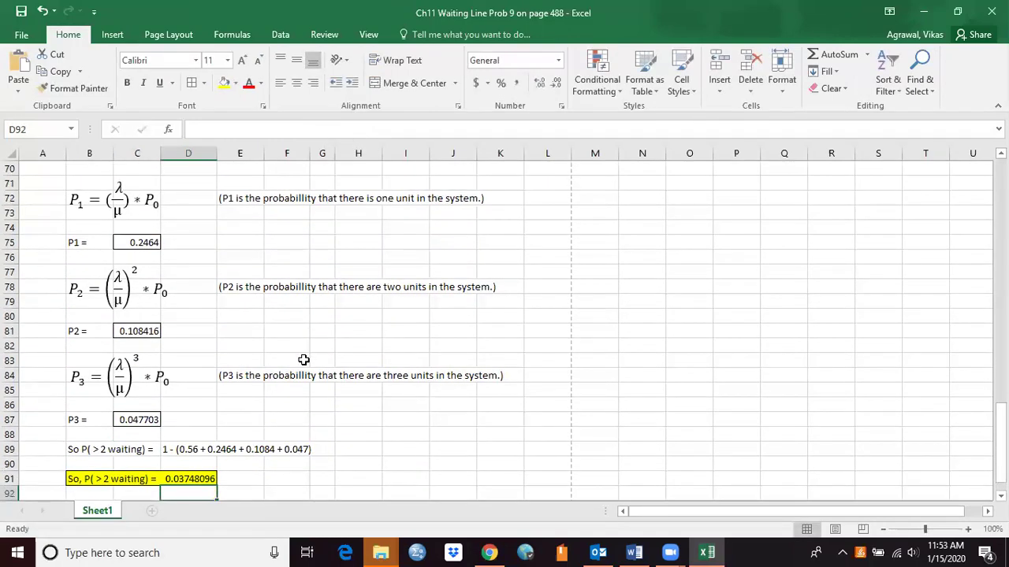
{"action": "scroll", "coordinate": [303, 360], "scroll_direction": "down", "scroll_amount": 2}
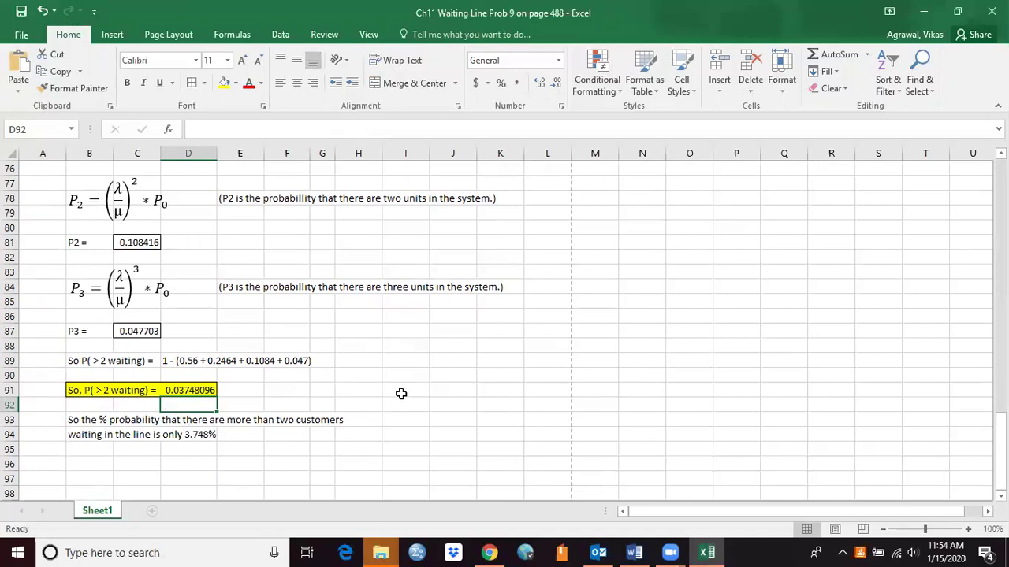
{"action": "scroll", "coordinate": [401, 394], "scroll_direction": "down", "scroll_amount": 1}
{"action": "scroll", "coordinate": [402, 397], "scroll_direction": "up", "scroll_amount": 20}
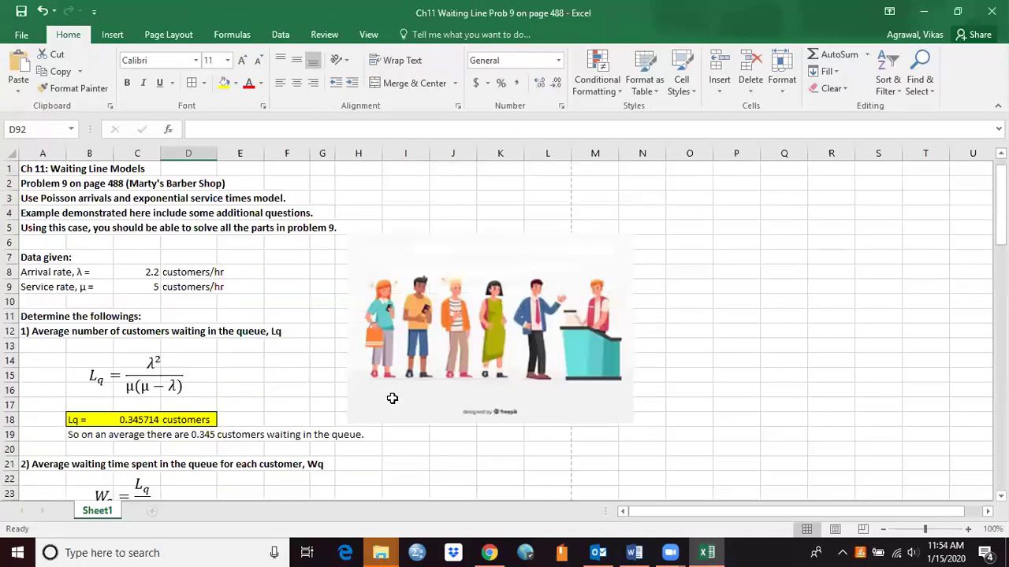